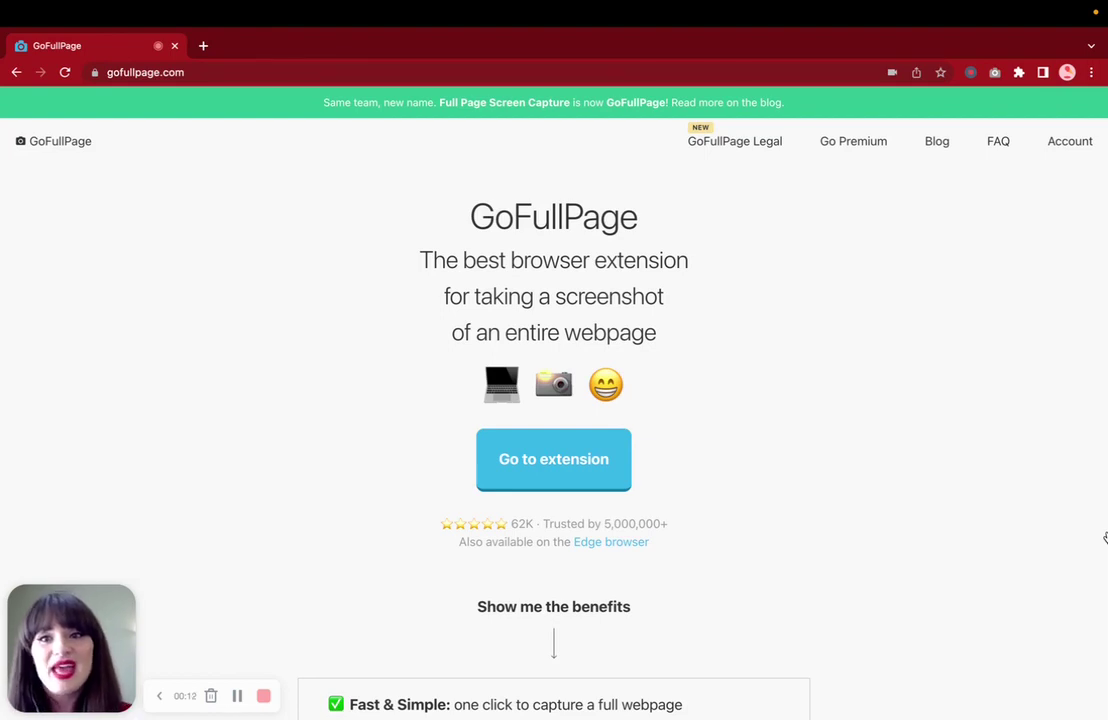
- Open the GoFullPage blog and scroll down through the latest posts
click(934, 140)
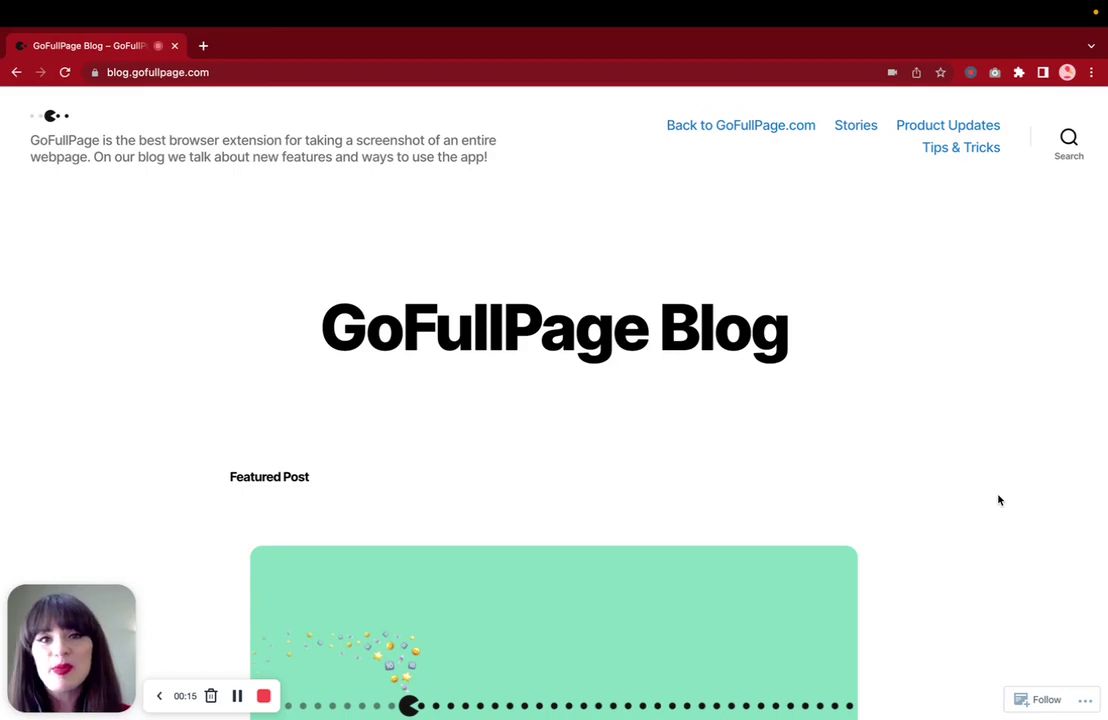
scroll(998, 500, down, 10)
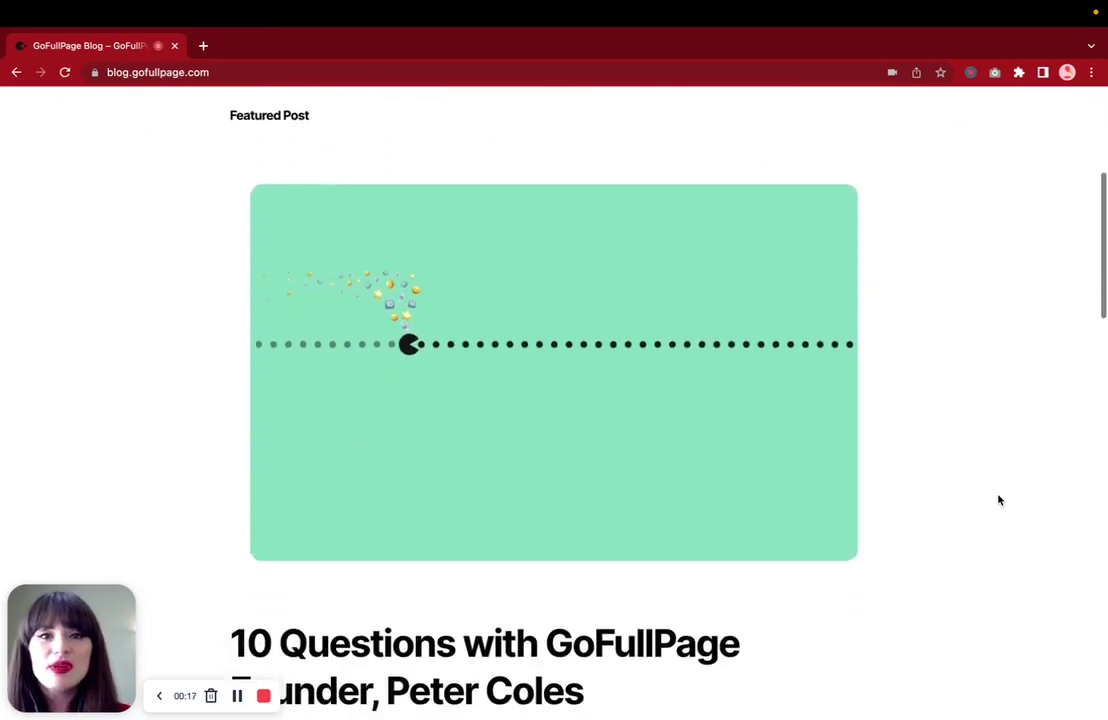
scroll(998, 500, down, 10)
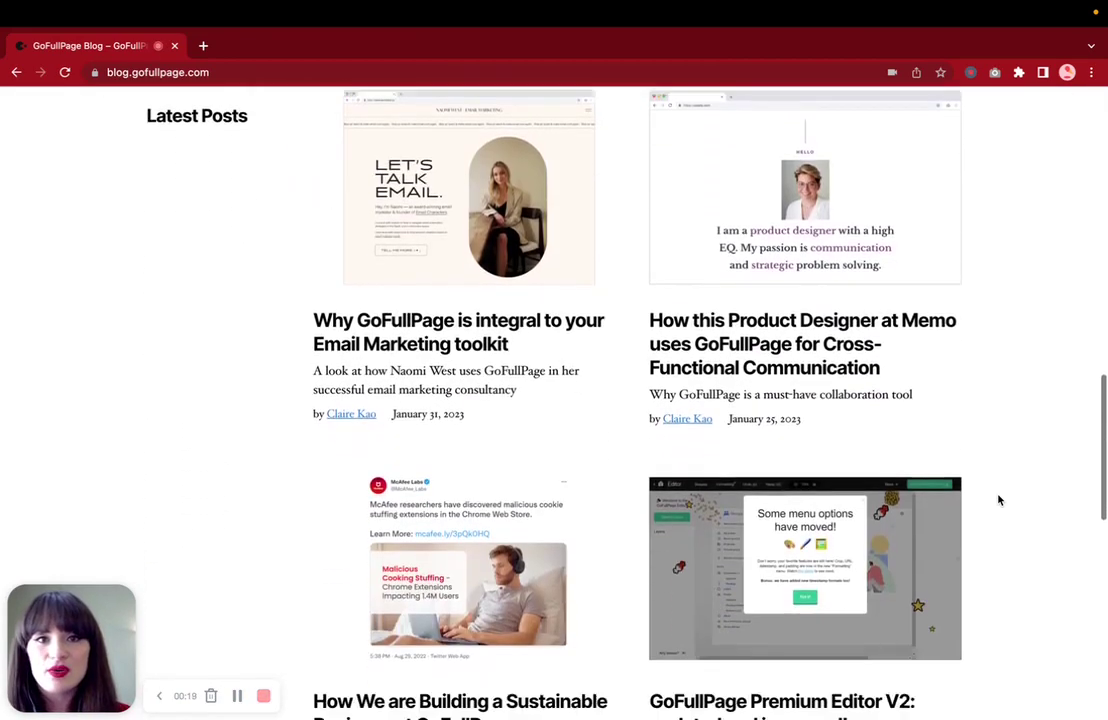
scroll(998, 500, down, 4)
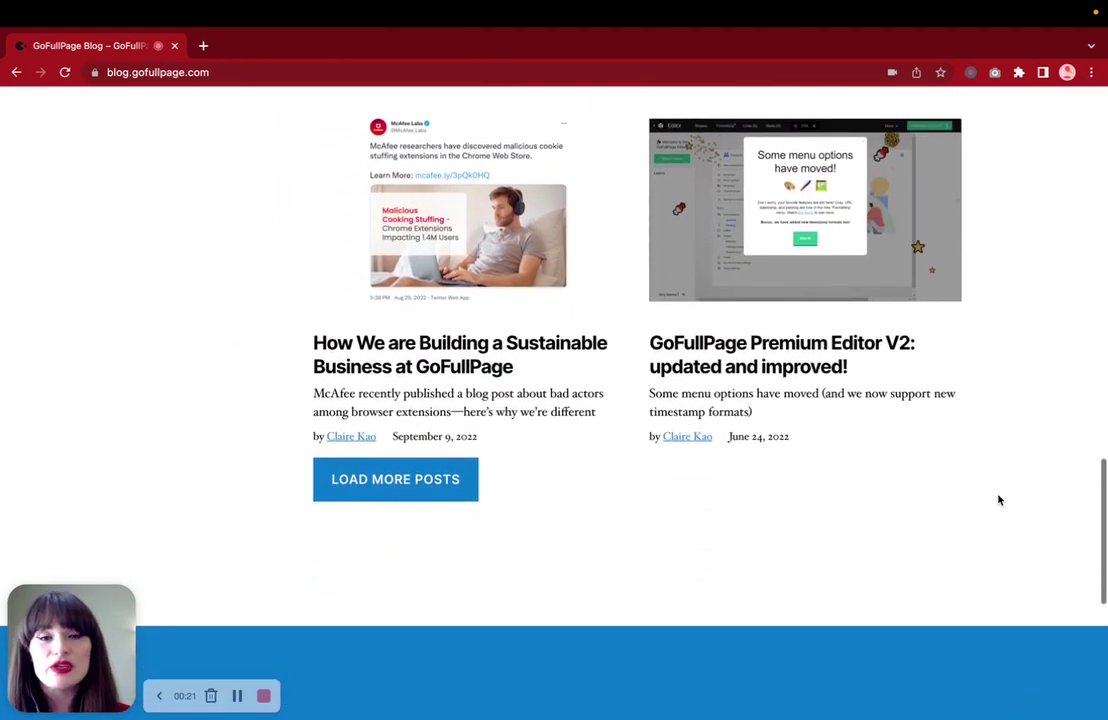
scroll(998, 500, down, 1)
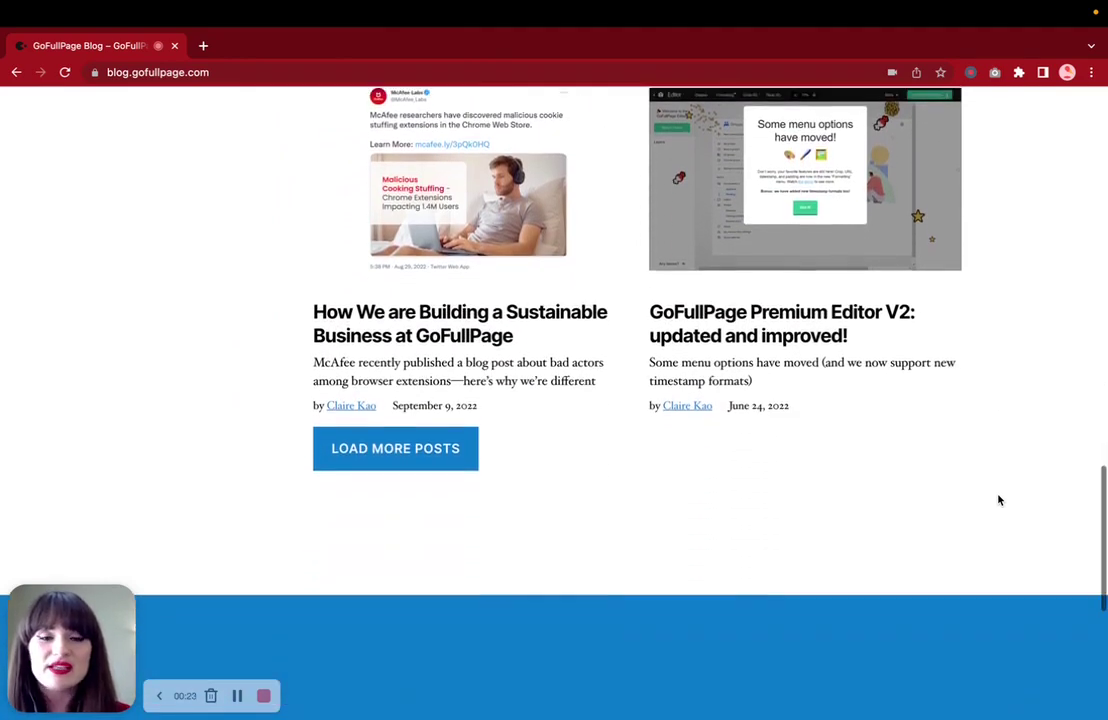
scroll(998, 500, up, 3)
scroll(998, 500, down, 2)
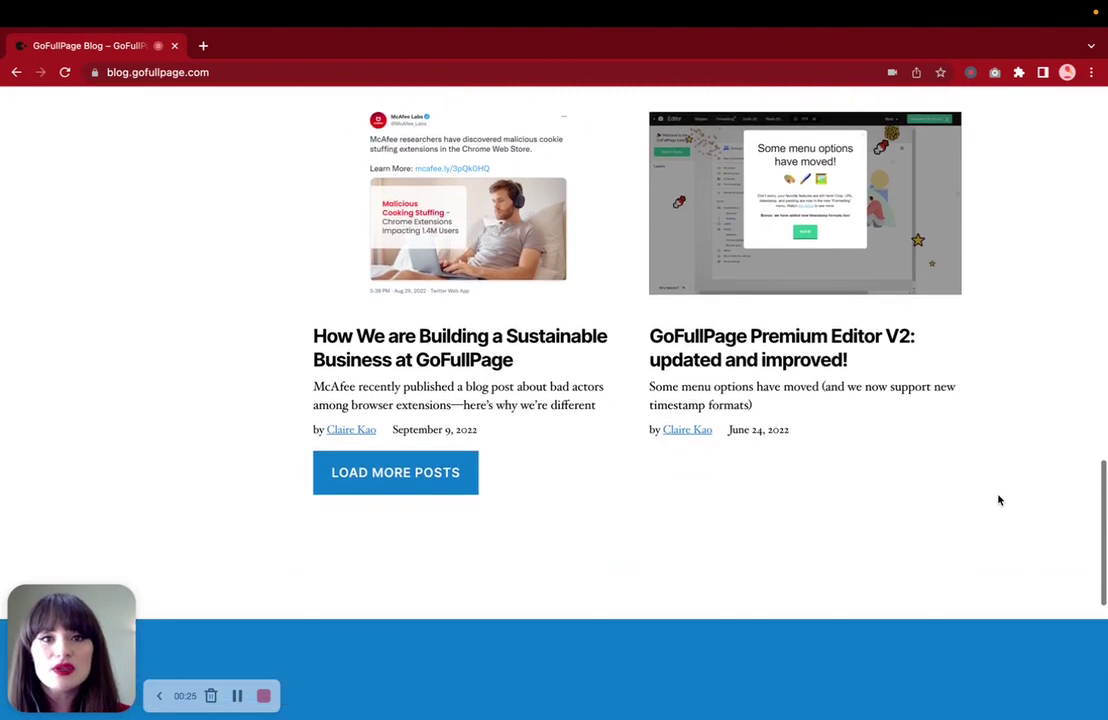
- Load more posts and scroll through the older articles down to the footer
click(452, 478)
scroll(955, 562, down, 5)
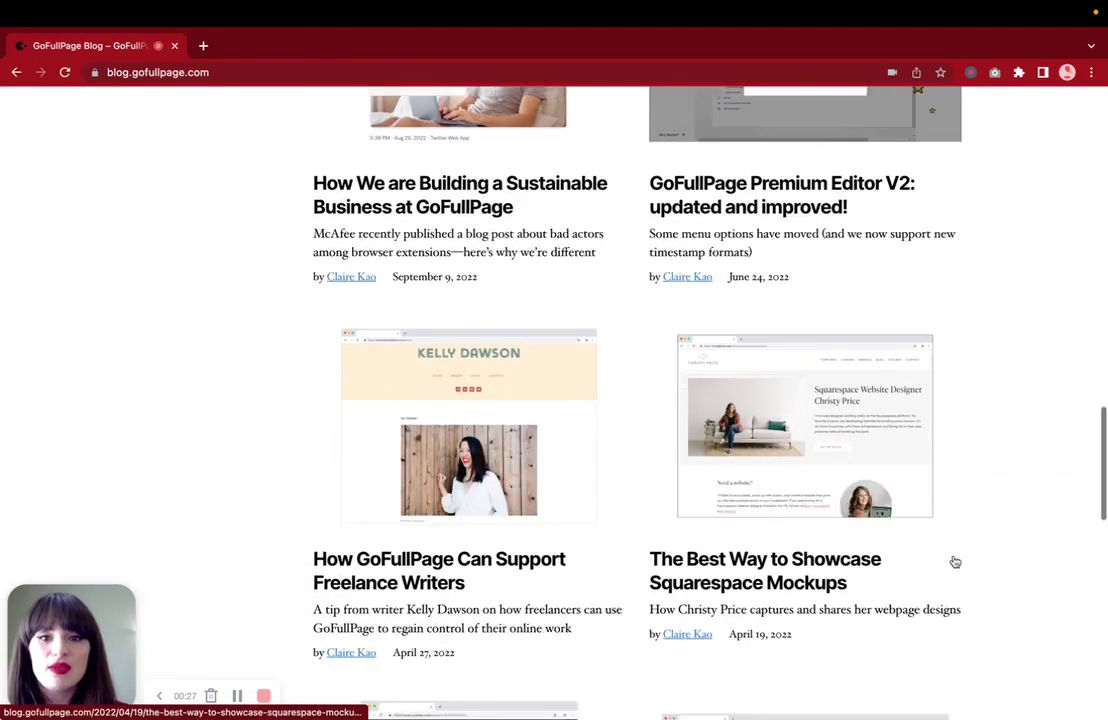
scroll(955, 562, down, 5)
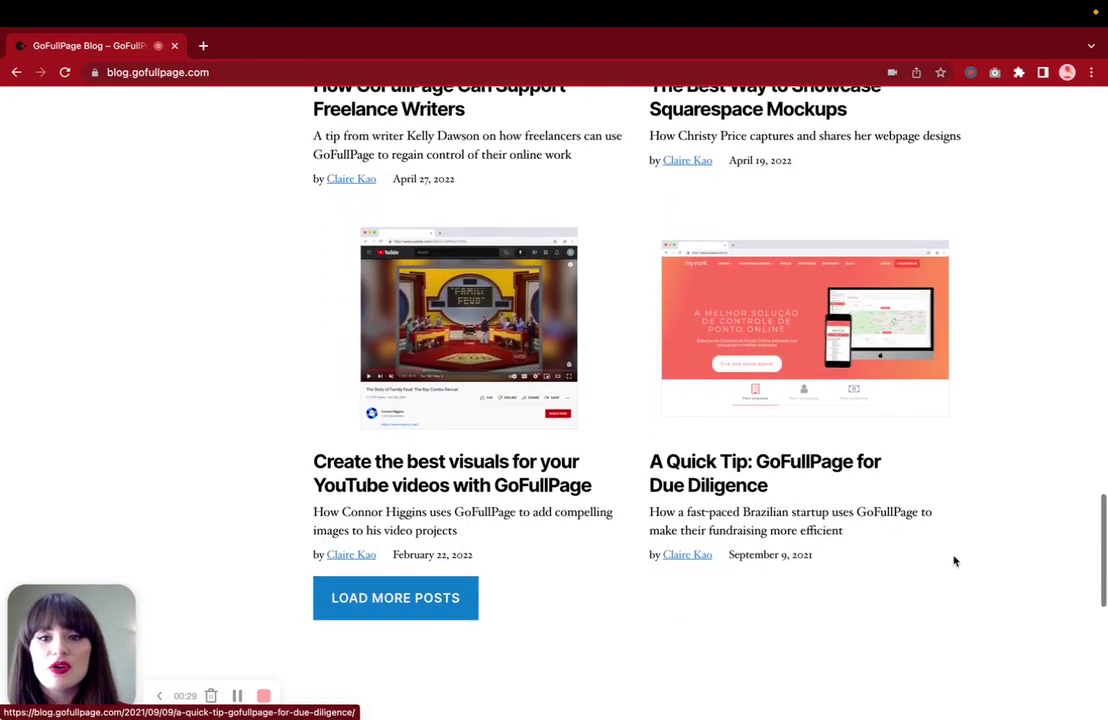
scroll(955, 562, down, 5)
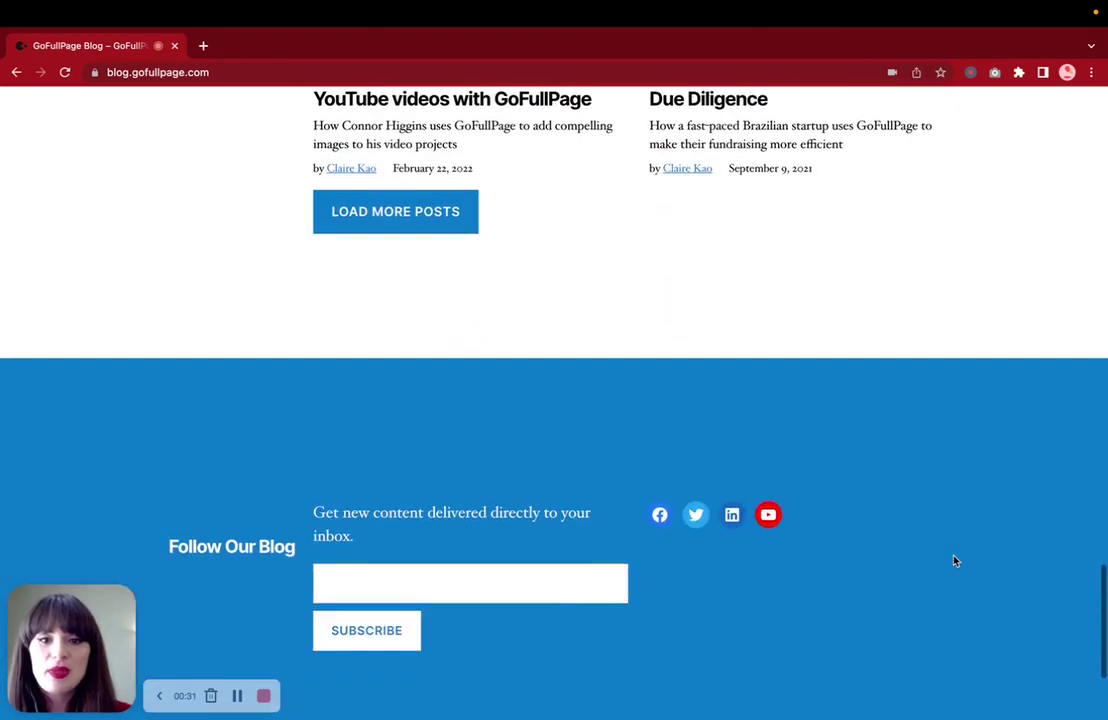
scroll(955, 562, up, 20)
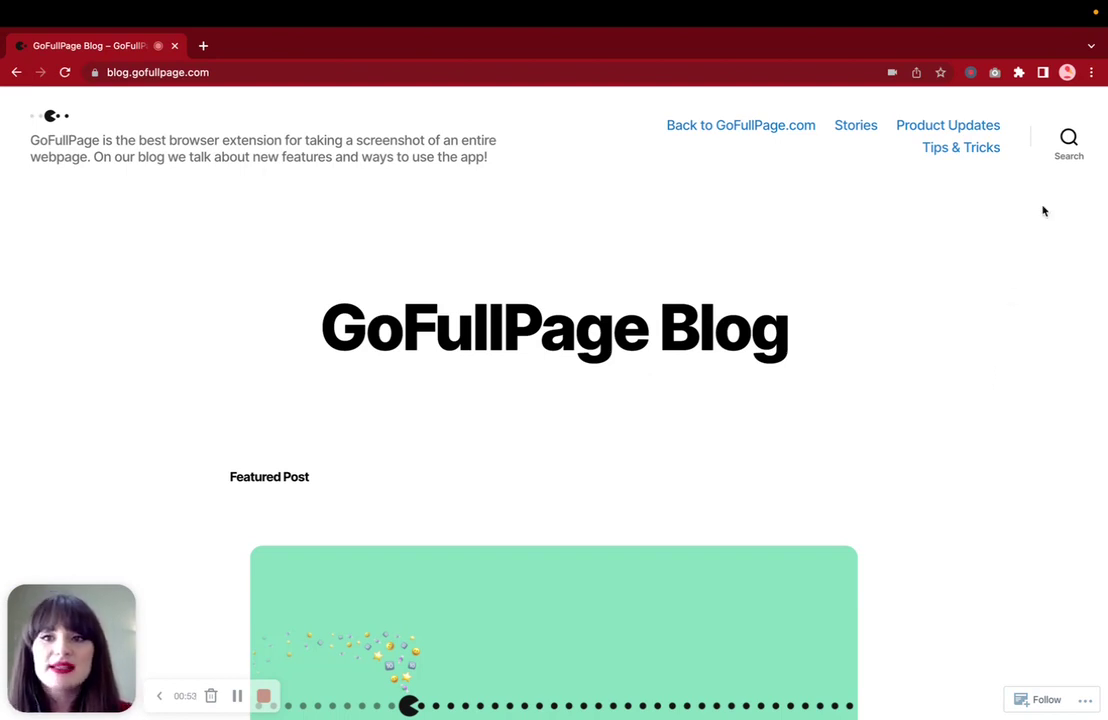
click(995, 73)
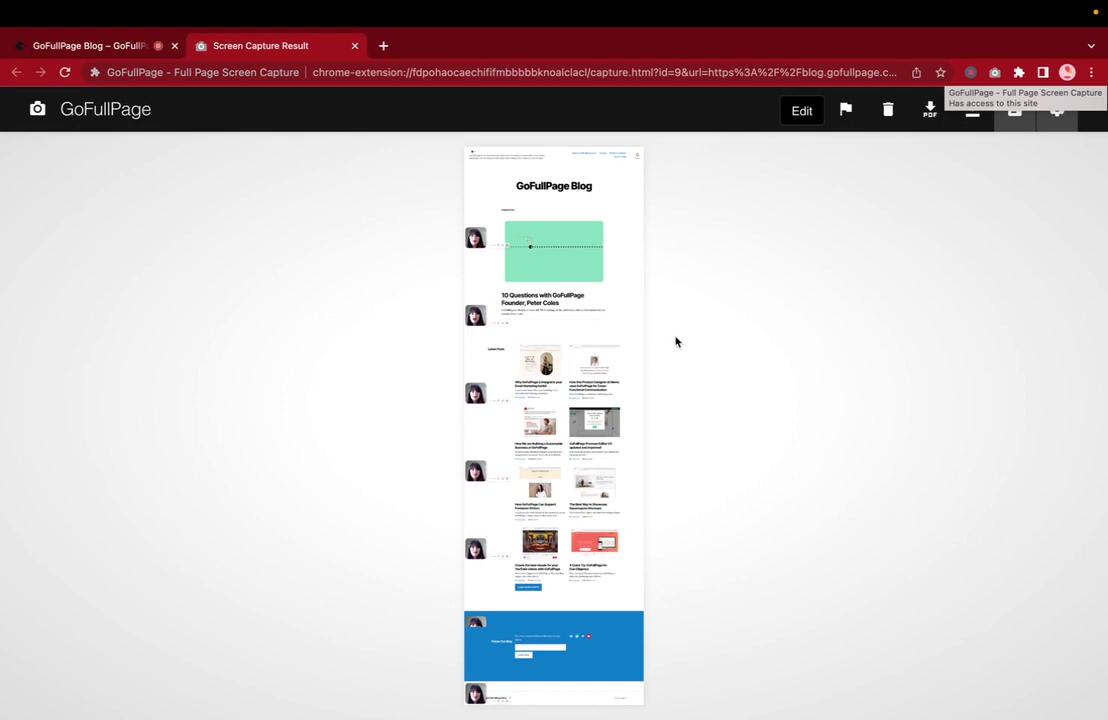
- View the blog screenshot at full size, zoom back out, then open it in the GoFullPage Editor
click(574, 274)
scroll(574, 274, down, 8)
scroll(574, 274, down, 10)
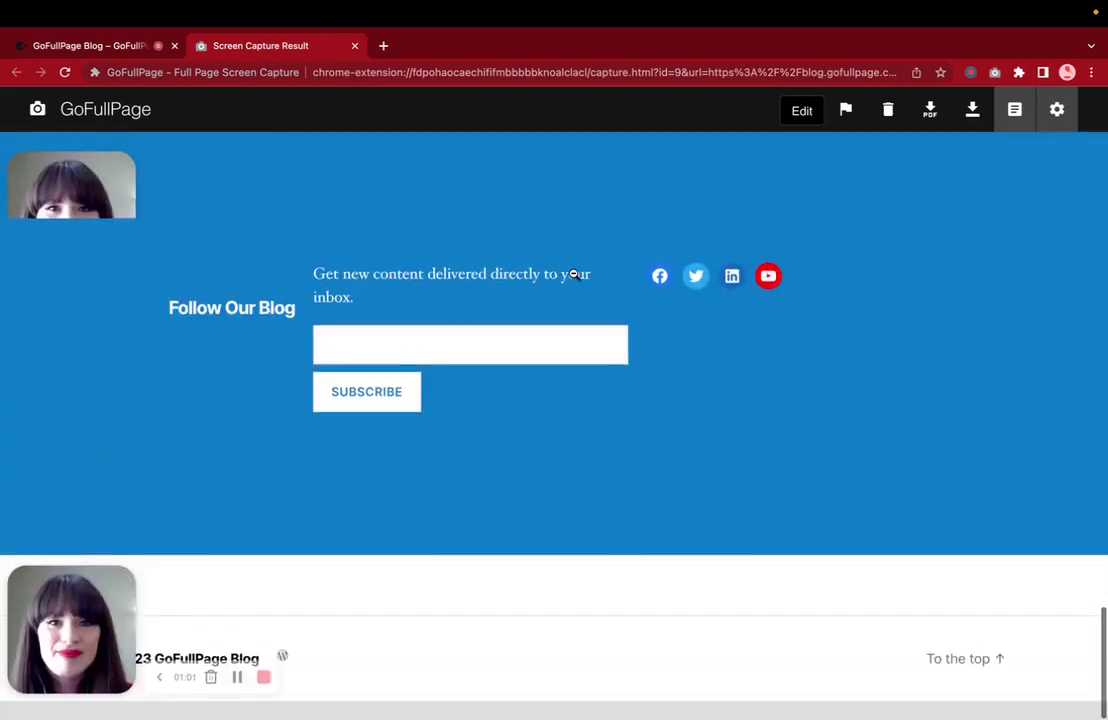
scroll(574, 274, up, 12)
scroll(574, 274, up, 10)
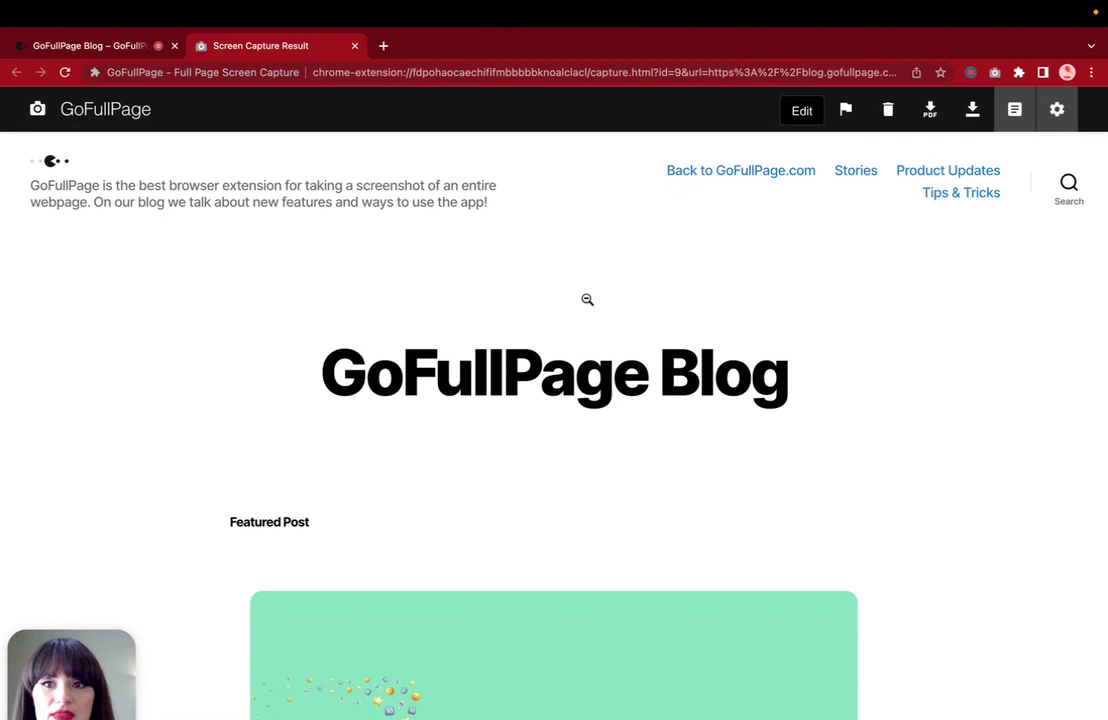
click(587, 300)
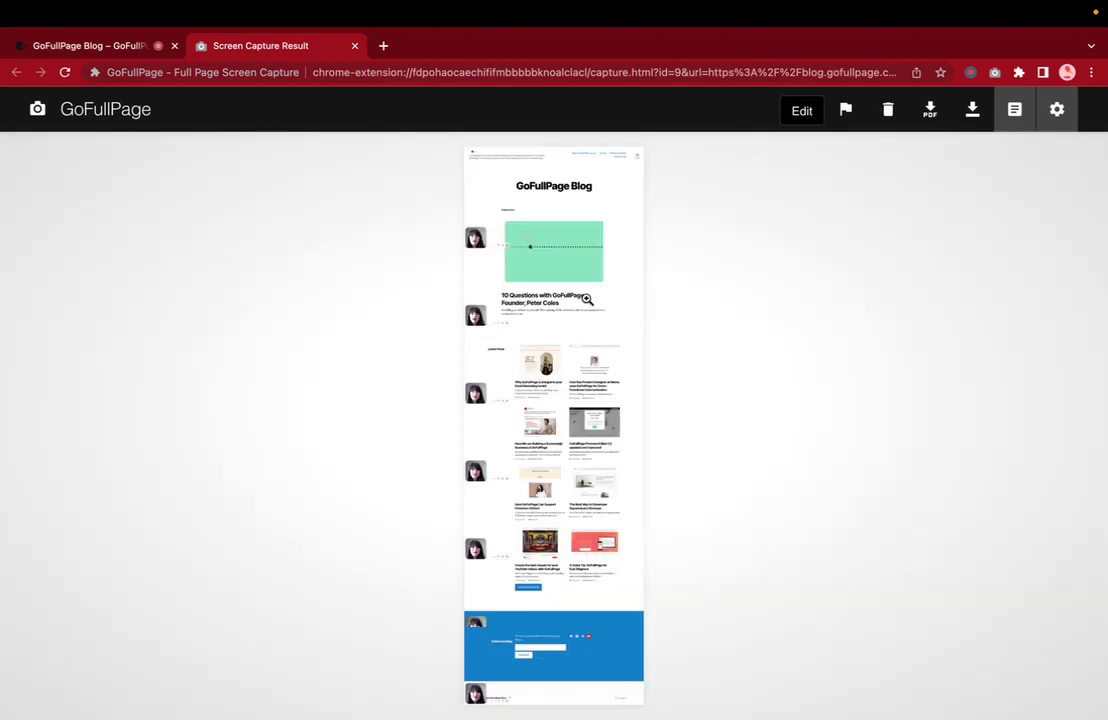
click(803, 111)
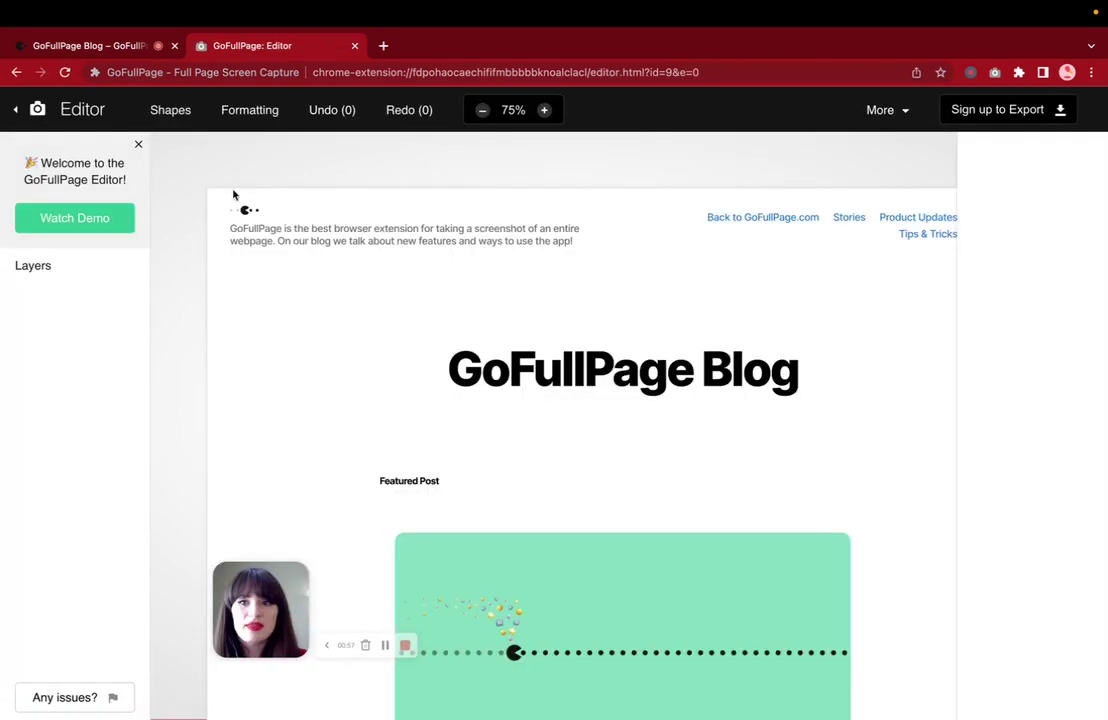
click(186, 120)
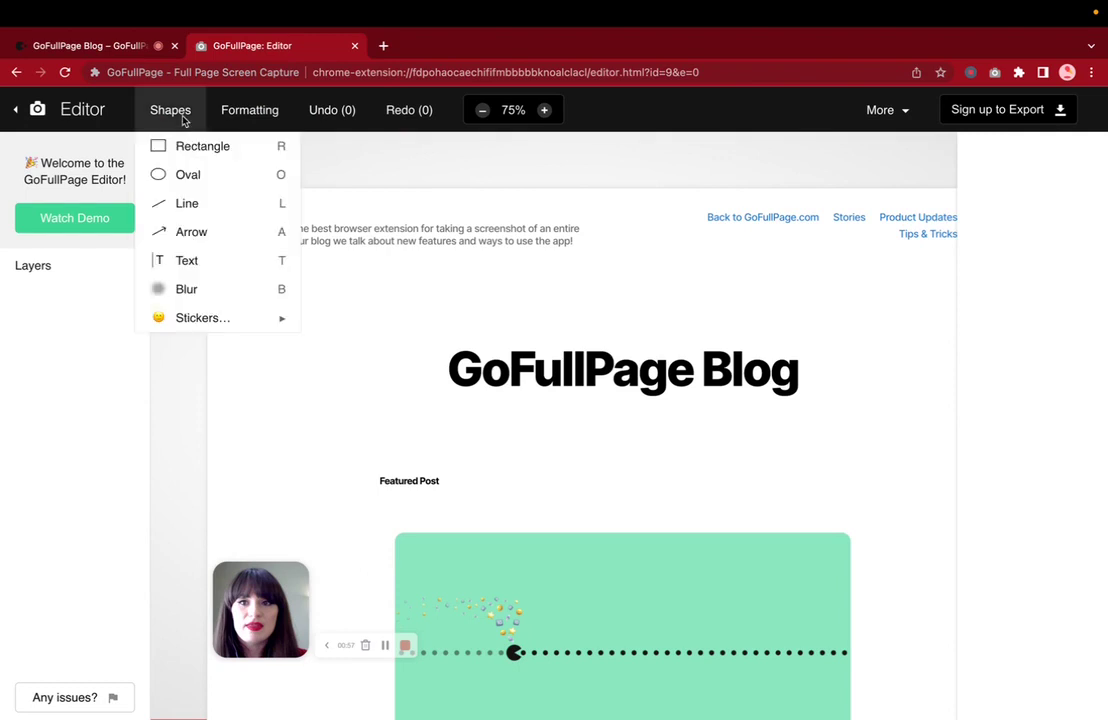
click(246, 112)
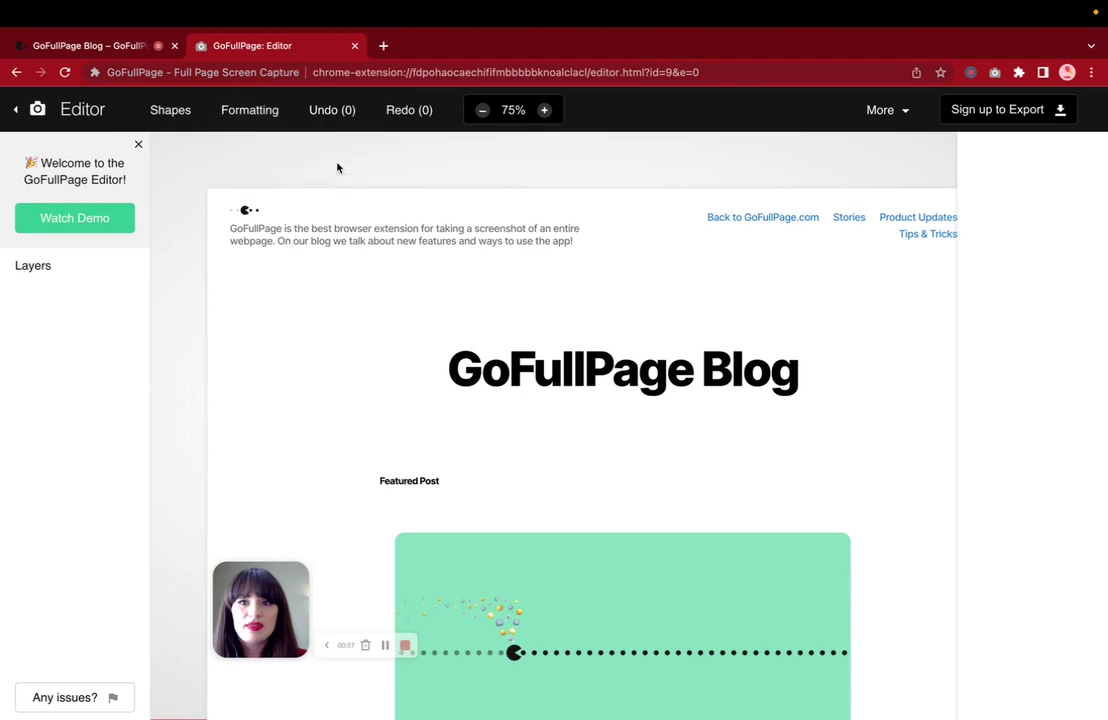
click(885, 110)
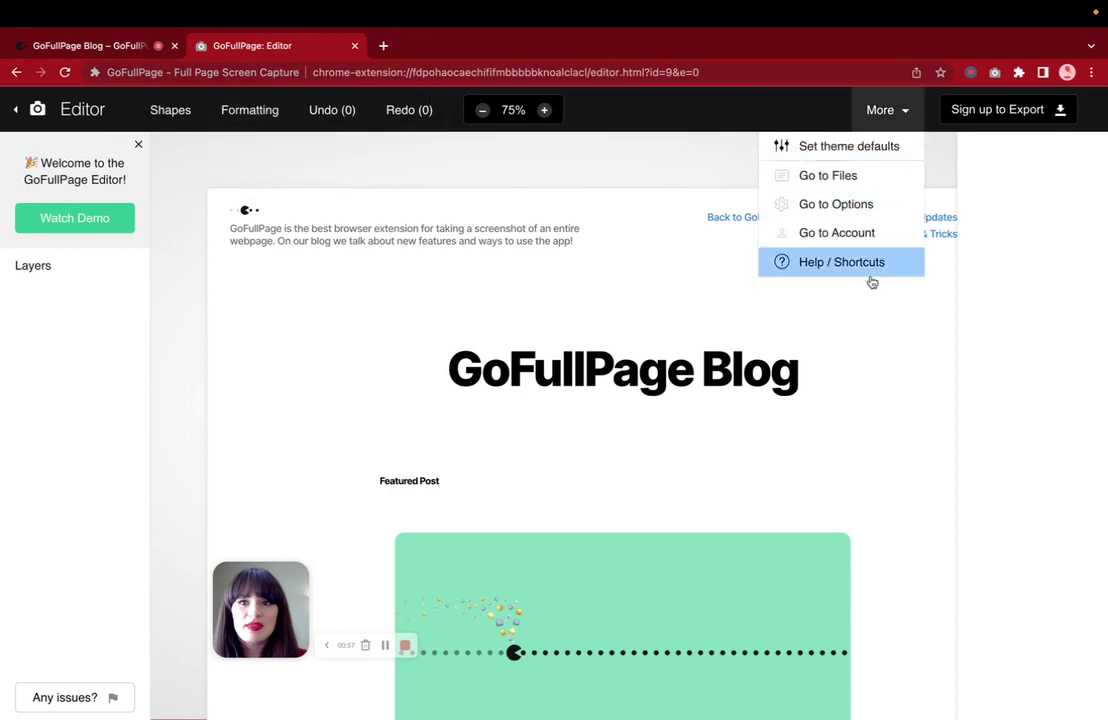
click(16, 110)
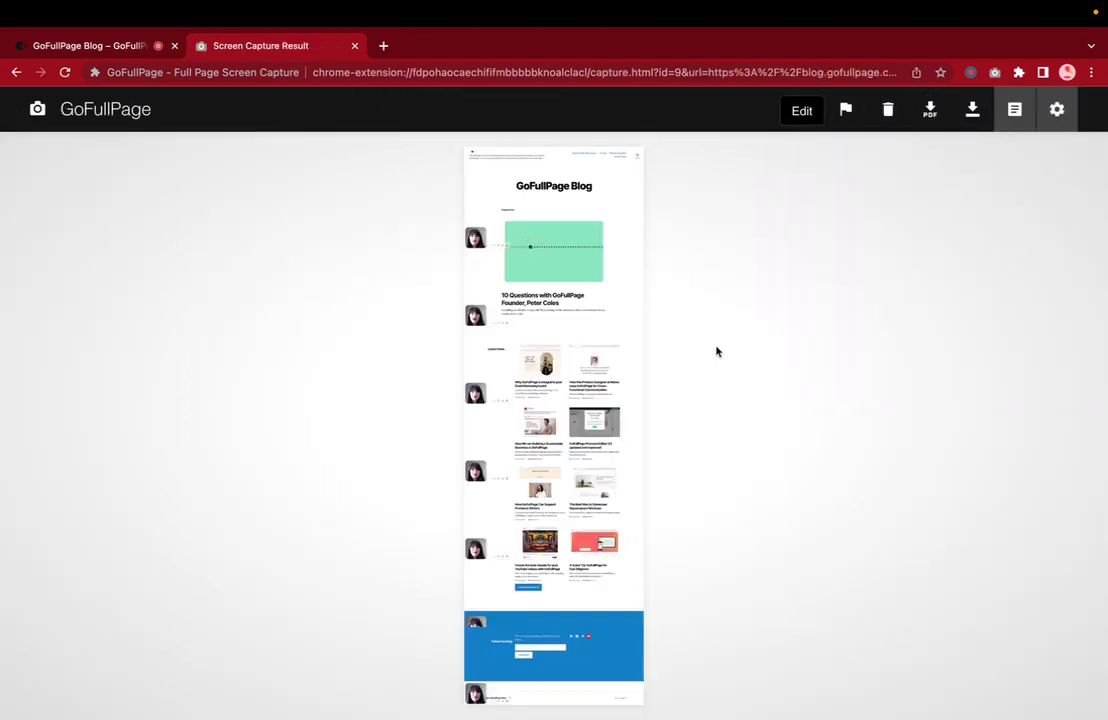
- Open the Report an Issue form and view the issue types without choosing one
click(845, 113)
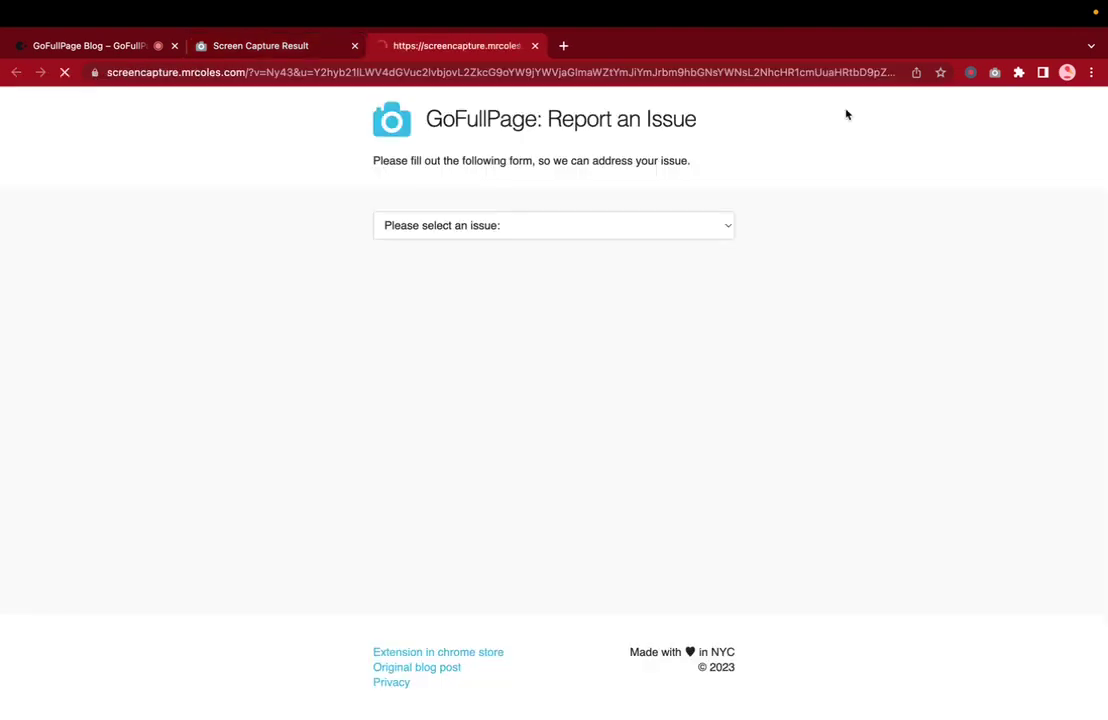
click(566, 229)
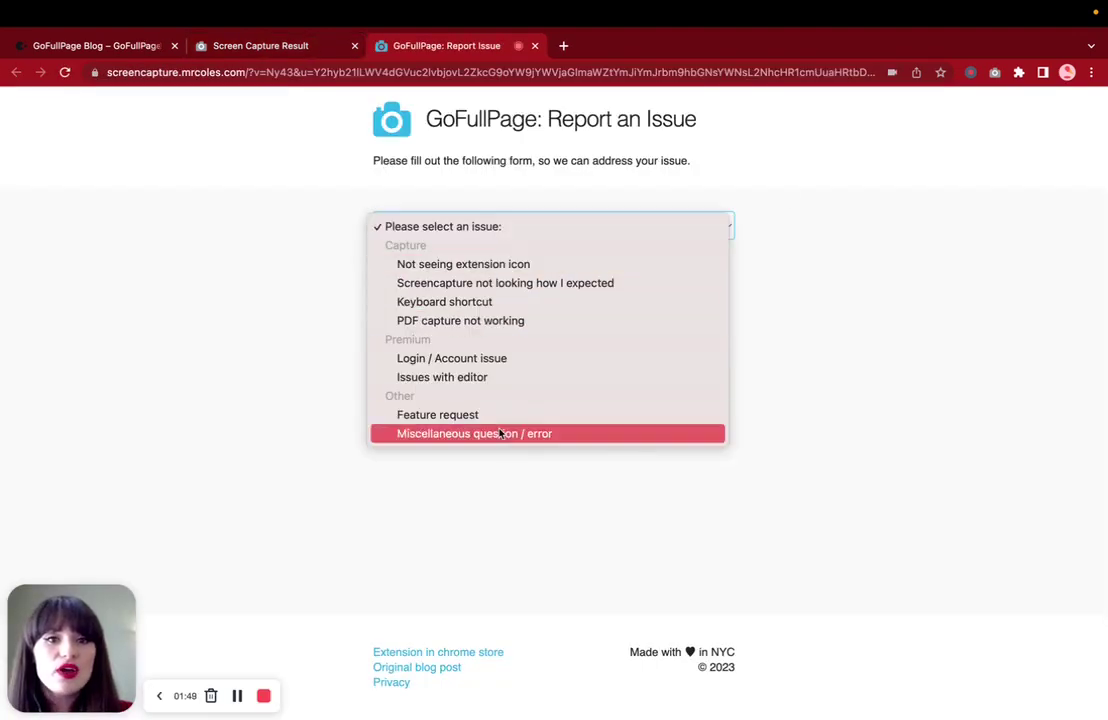
click(289, 45)
click(296, 45)
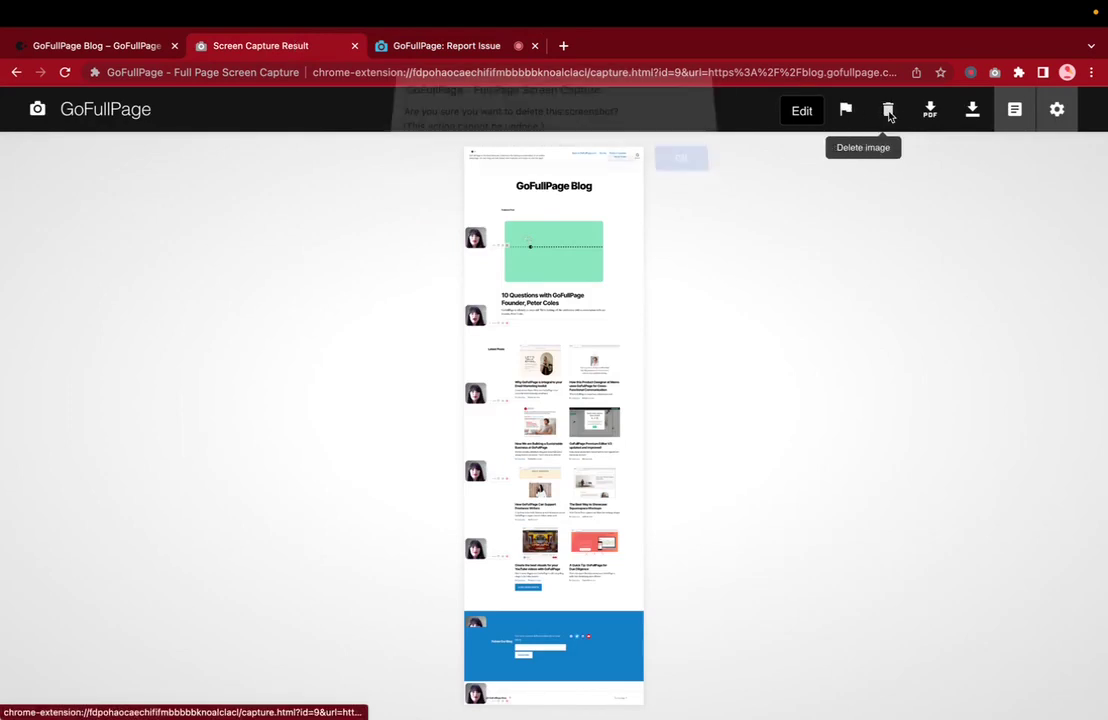
- Delete the first screenshot and capture the blog page again
click(889, 111)
click(693, 172)
click(130, 52)
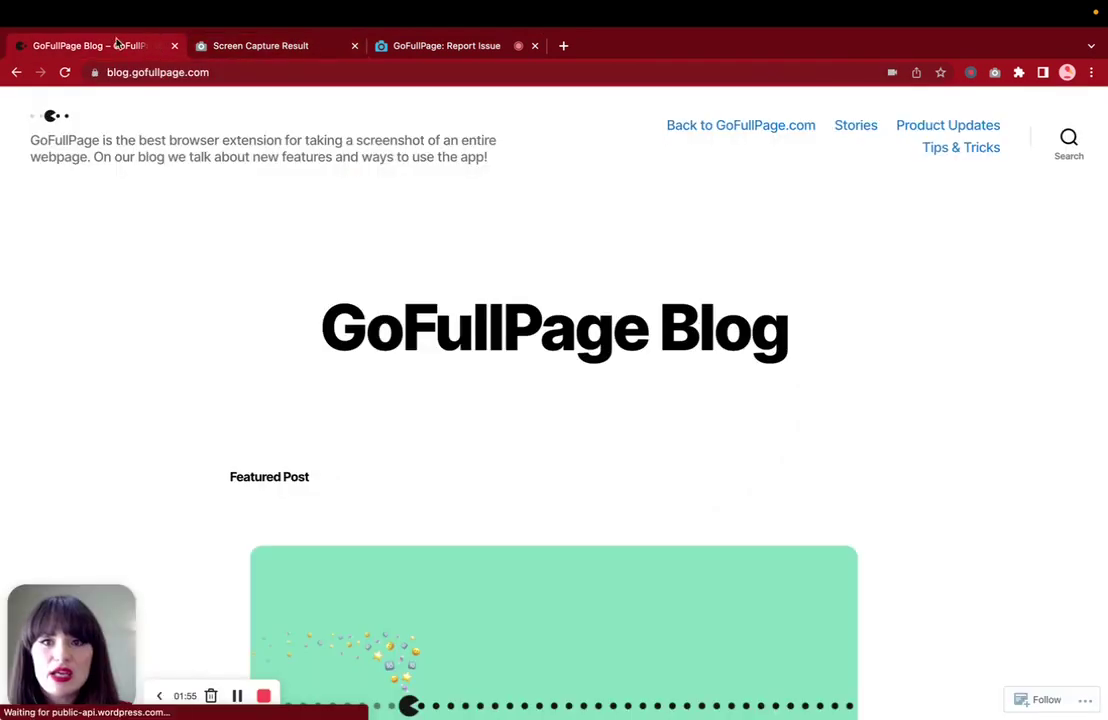
click(994, 73)
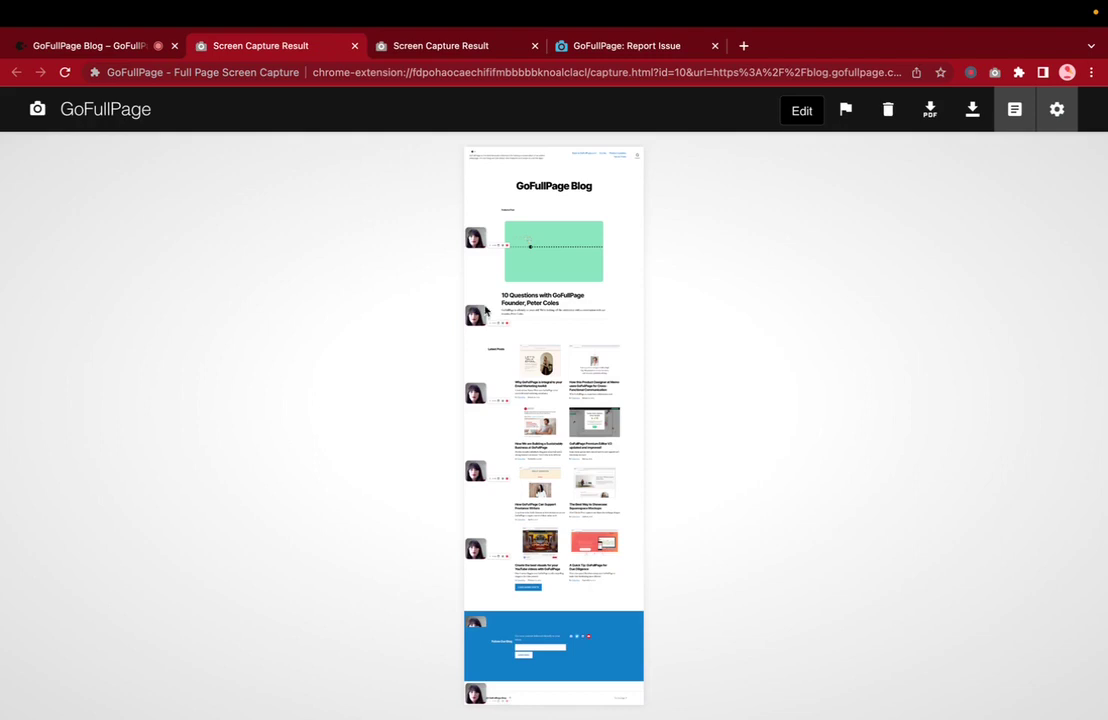
- Close the duplicate and issue tabs, then save the capture as 'GoFullPage Blog.pdf' in Downloads
click(534, 46)
click(534, 46)
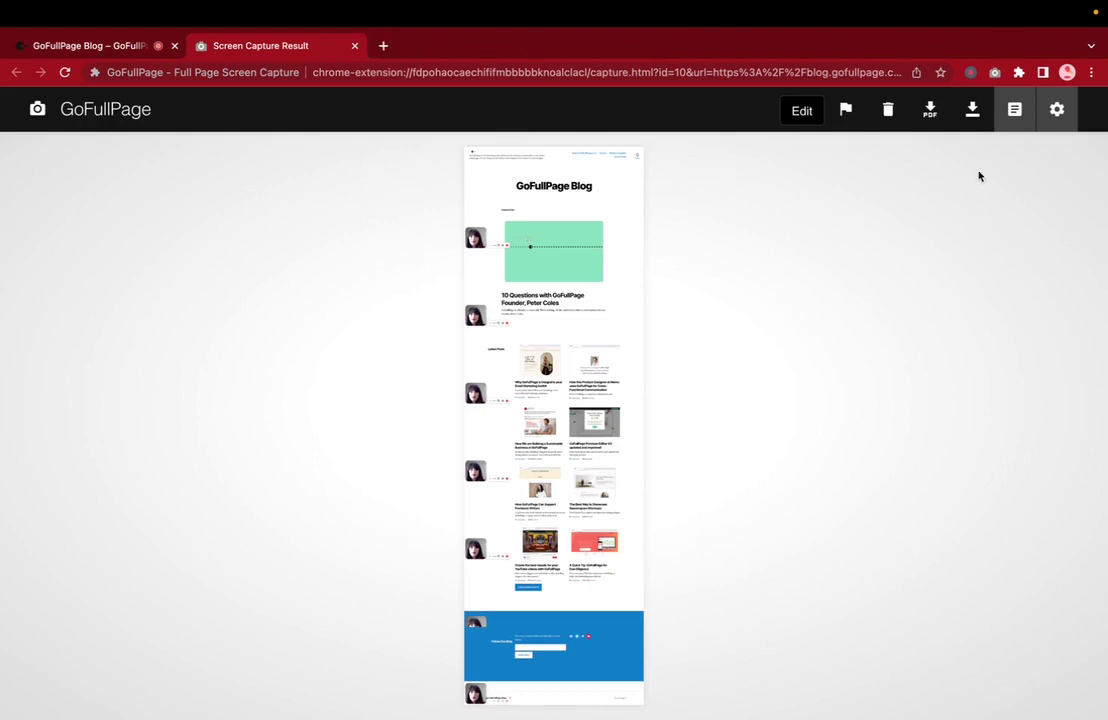
click(930, 109)
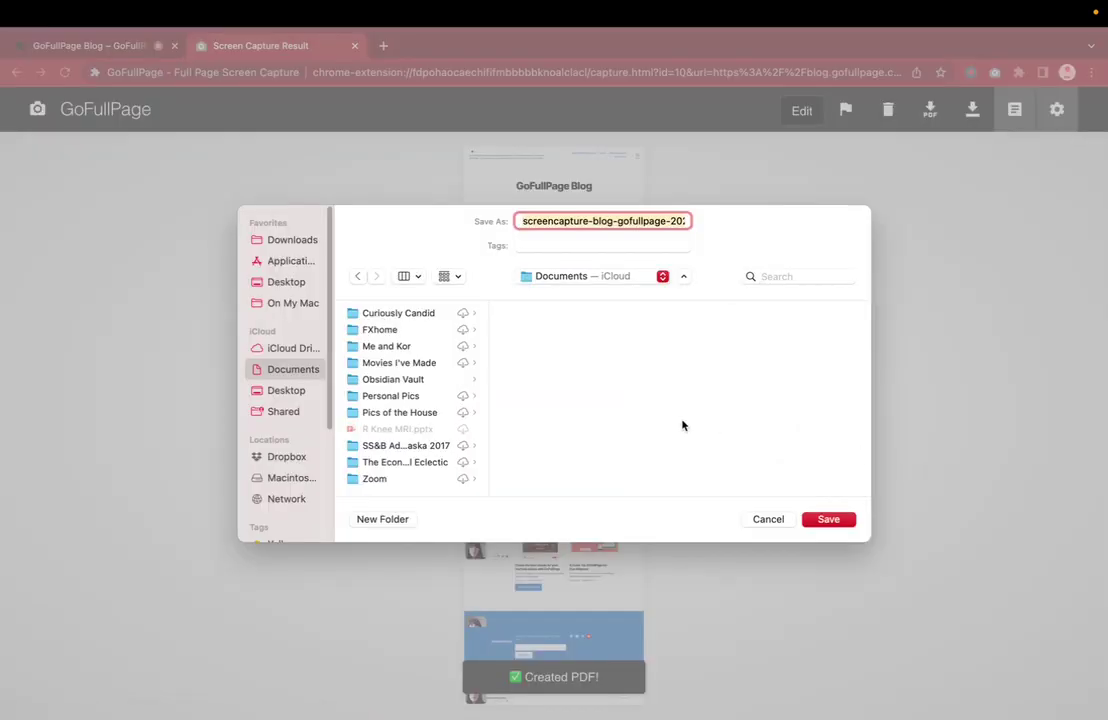
click(290, 240)
text(G)
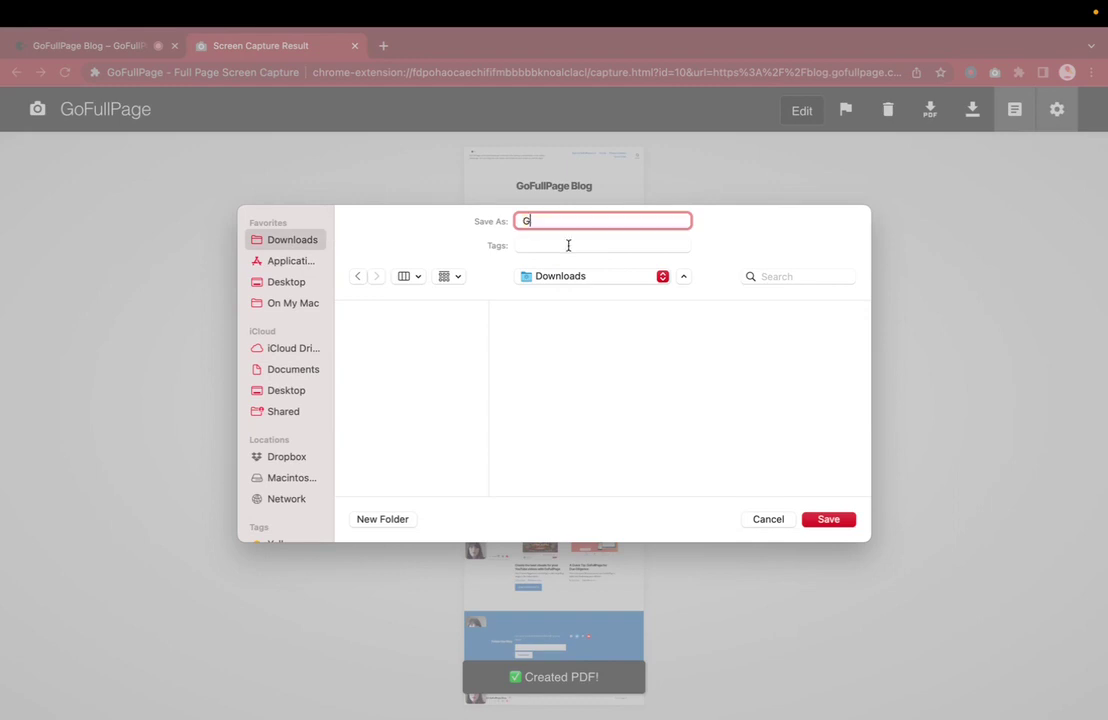
text(oFullPa)
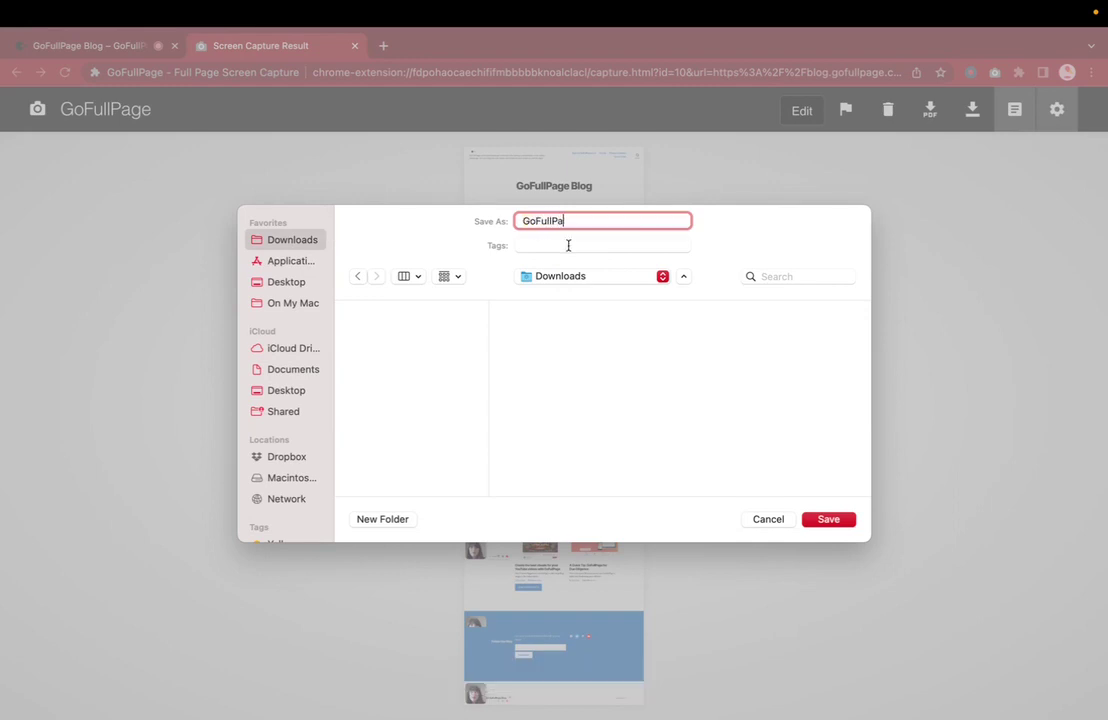
text(ge Blog)
click(829, 519)
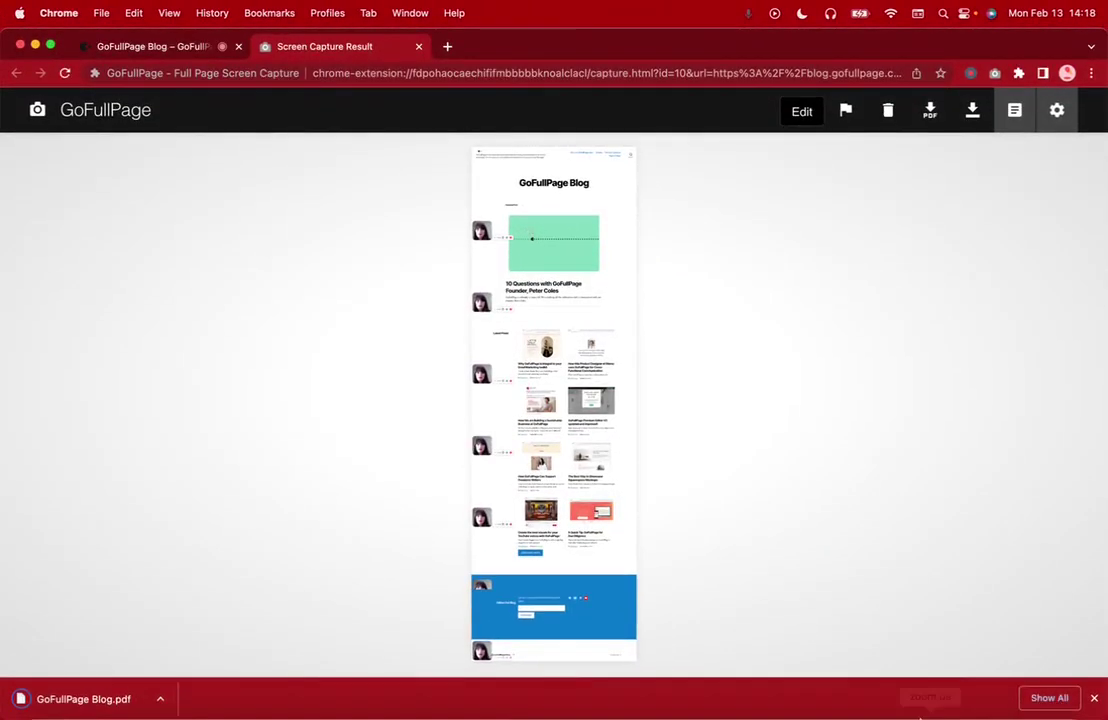
- Open GoFullPage Blog.pdf in Preview, scroll through its three pages, then close it
click(1006, 697)
click(1006, 645)
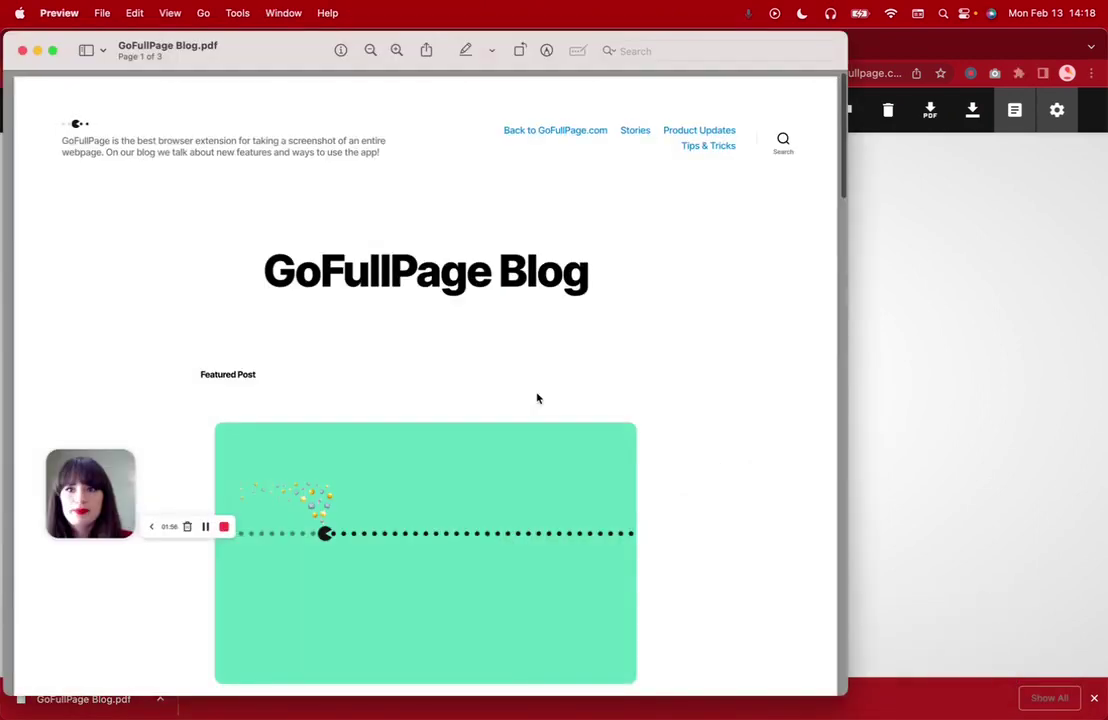
key(super+minus)
scroll(256, 384, down, 8)
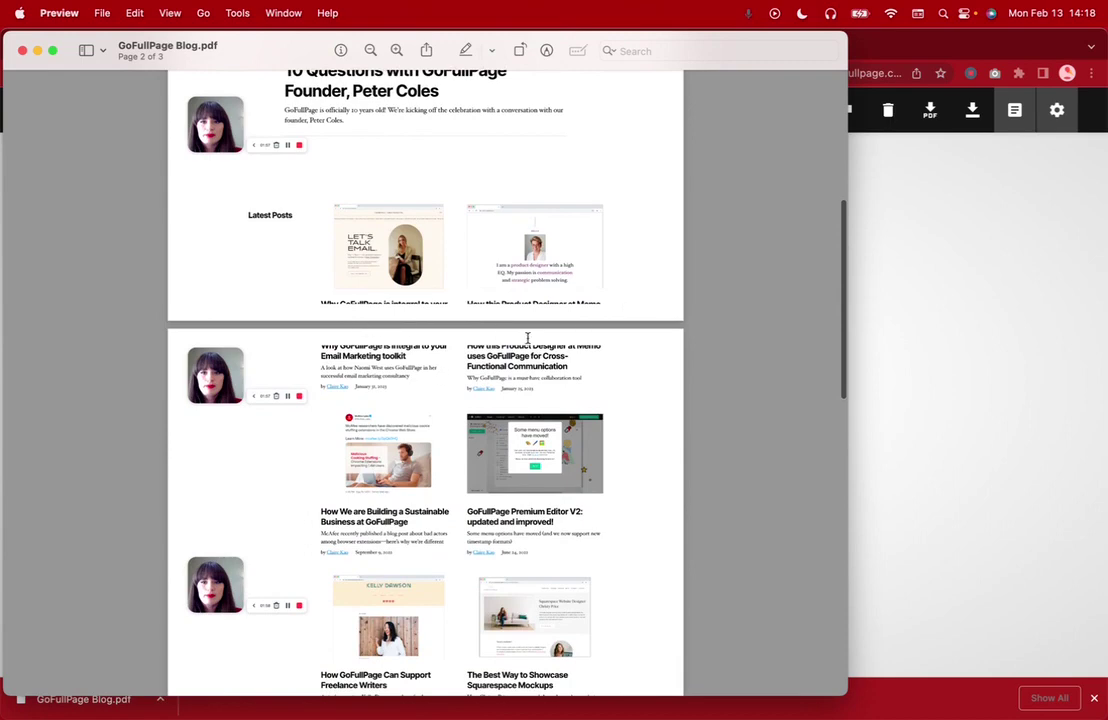
scroll(527, 338, down, 10)
scroll(527, 338, up, 4)
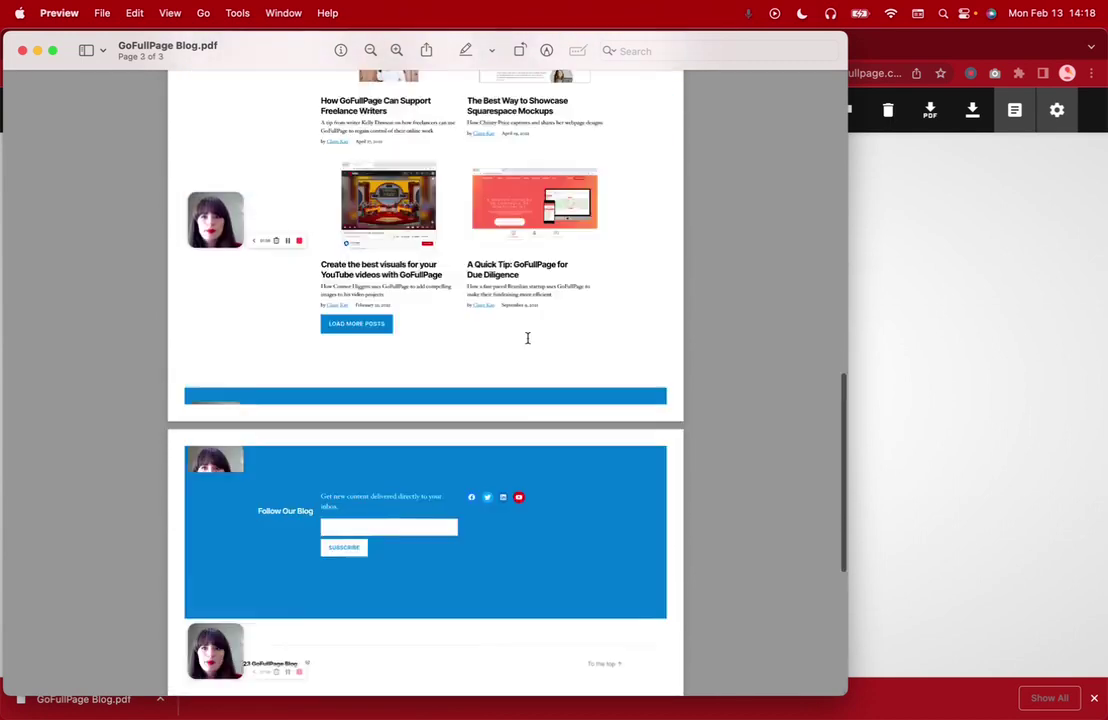
scroll(527, 338, up, 15)
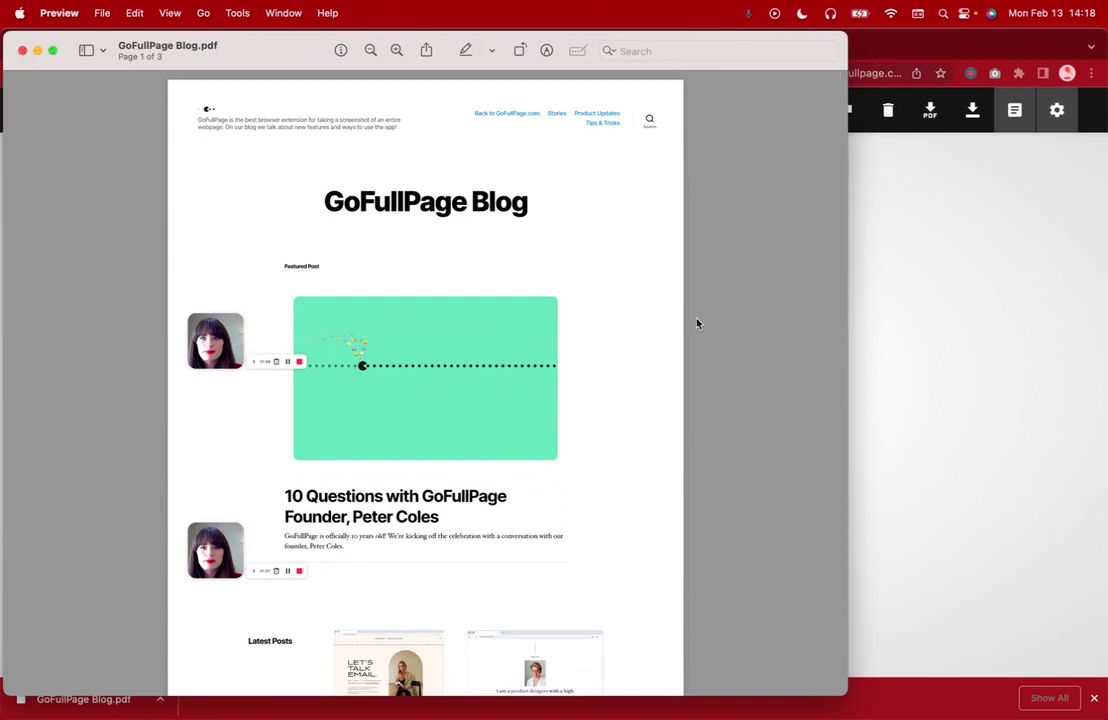
click(22, 51)
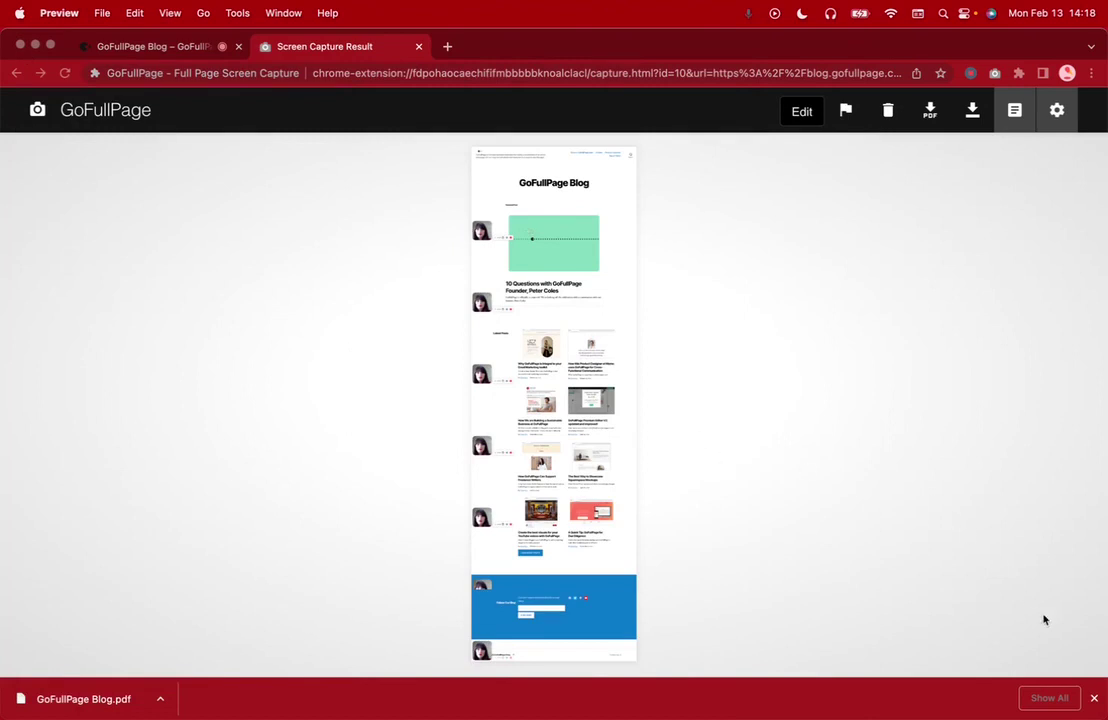
- Dismiss the downloads bar and export the capture as a 'GoFullPage Blog' PNG into Downloads
click(1097, 710)
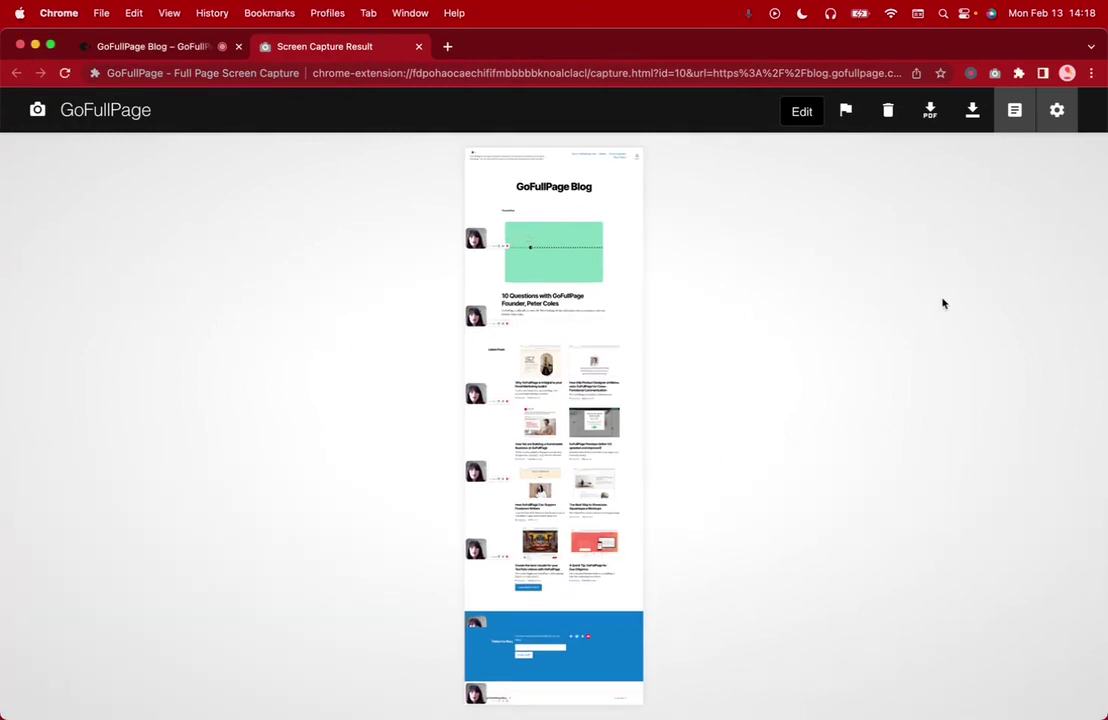
click(972, 110)
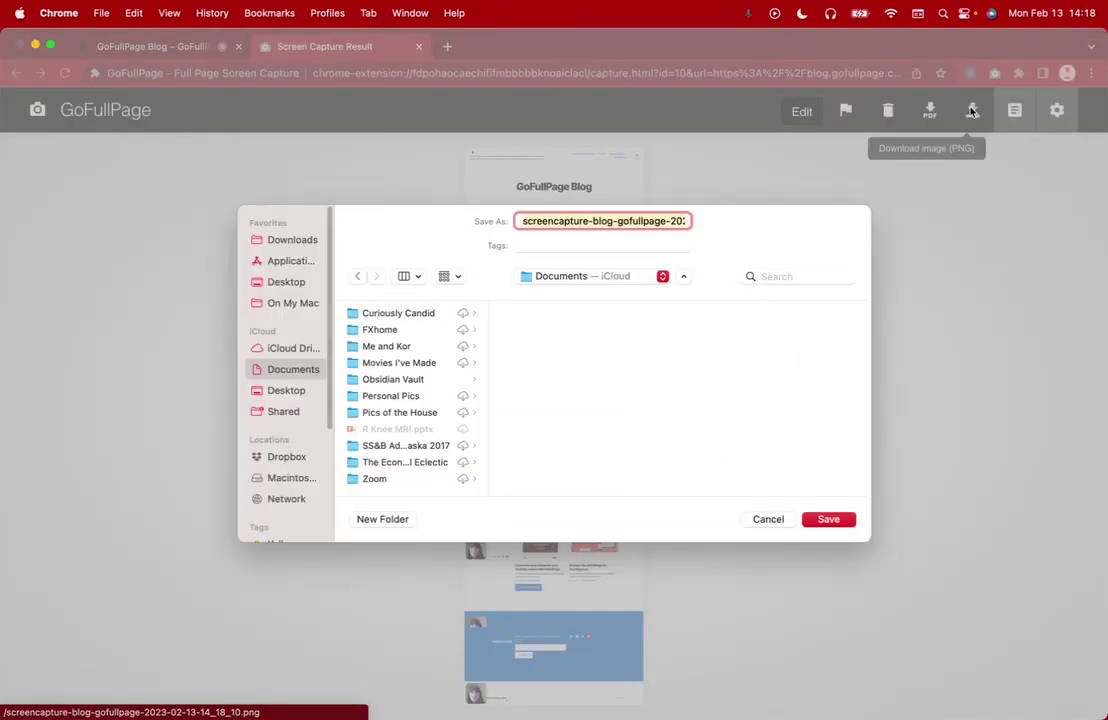
click(288, 241)
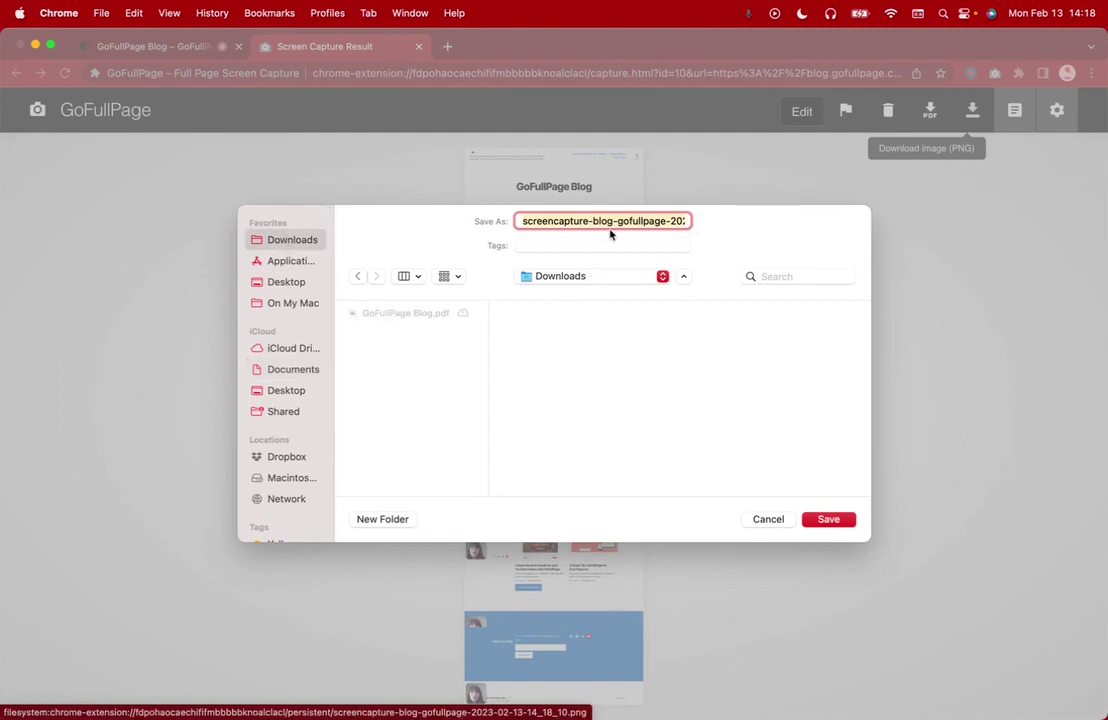
text(GoFul)
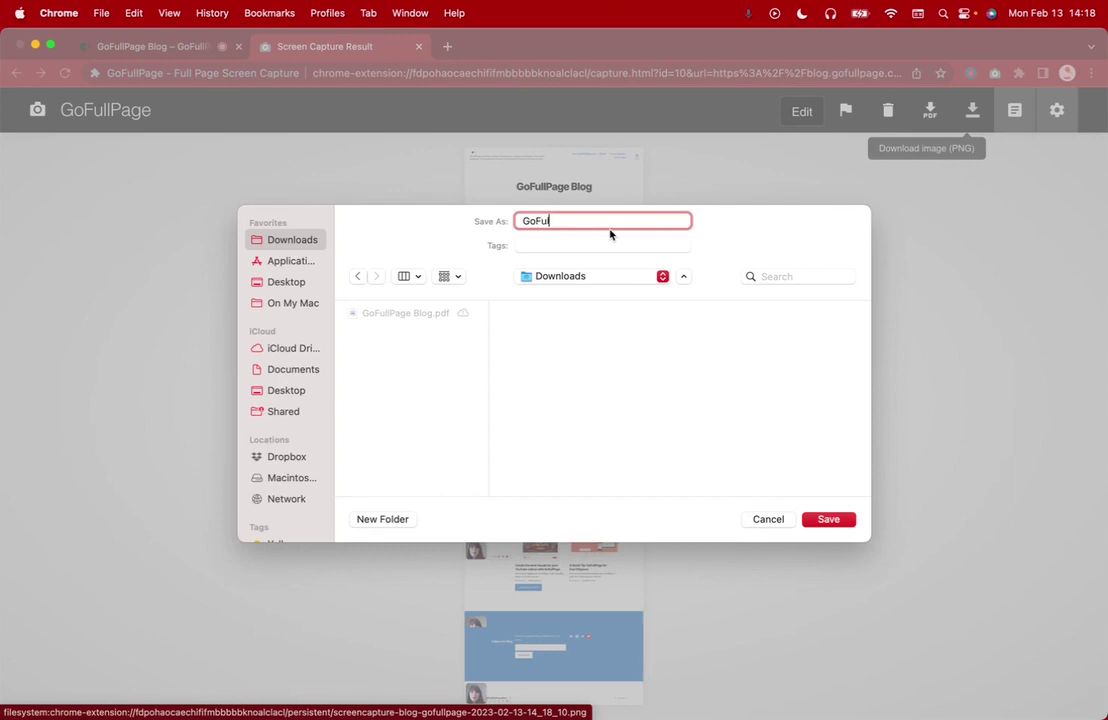
text(lPage Blog)
click(826, 519)
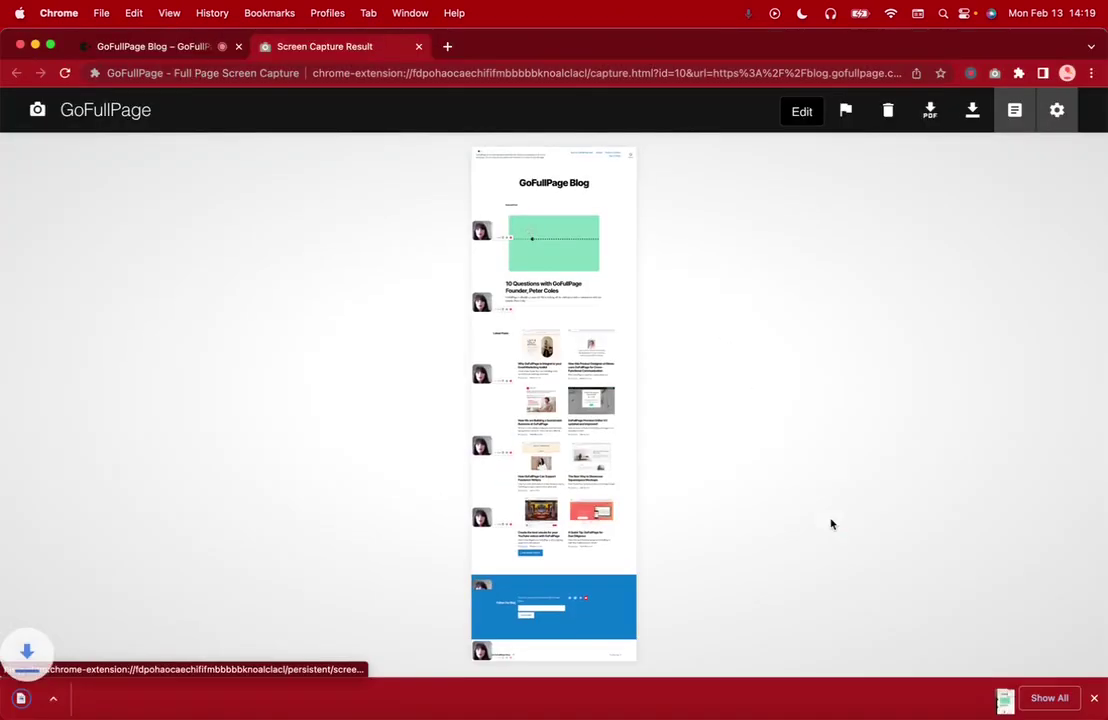
click(1004, 697)
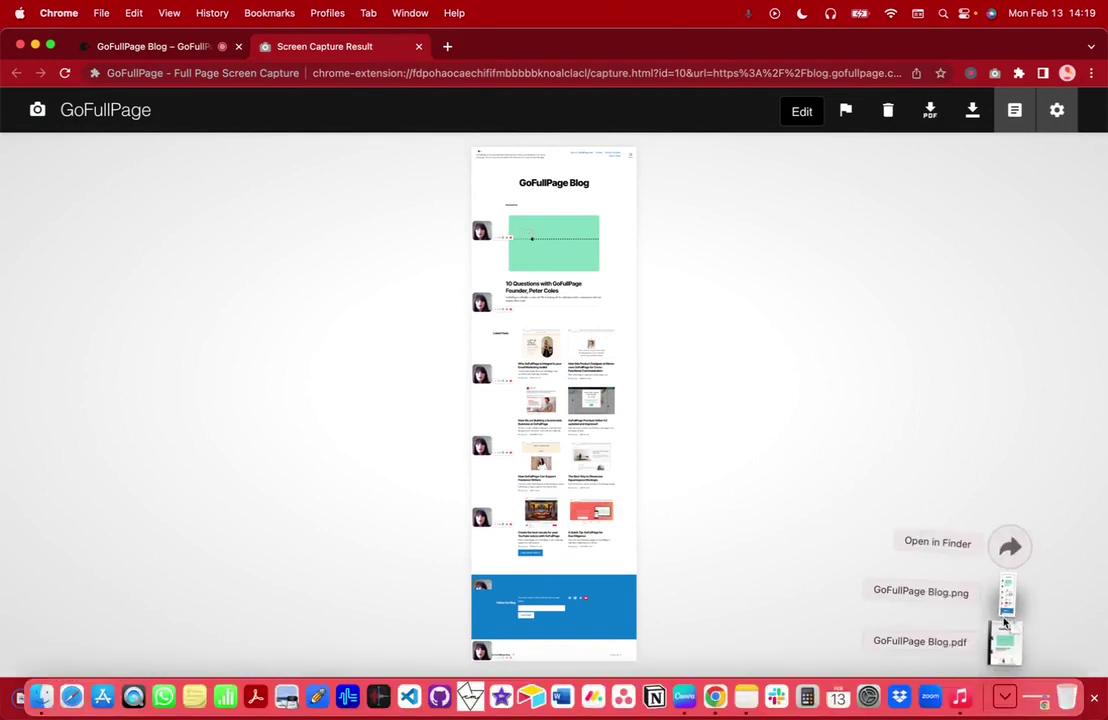
click(1004, 600)
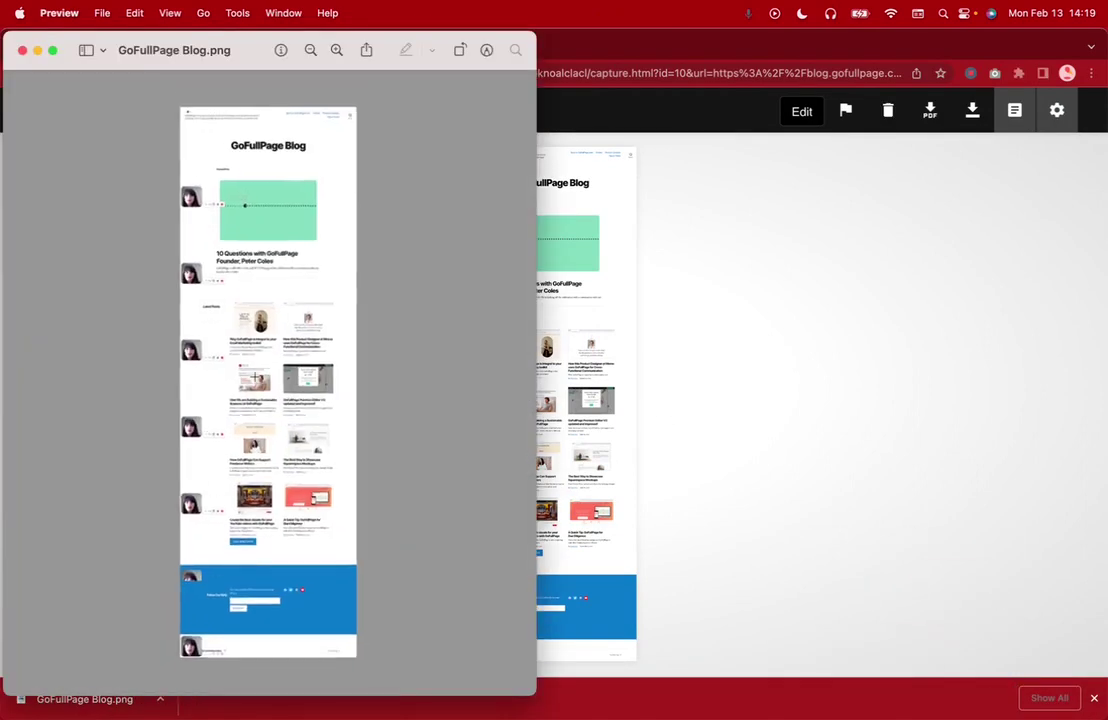
scroll(270, 380, up, 5)
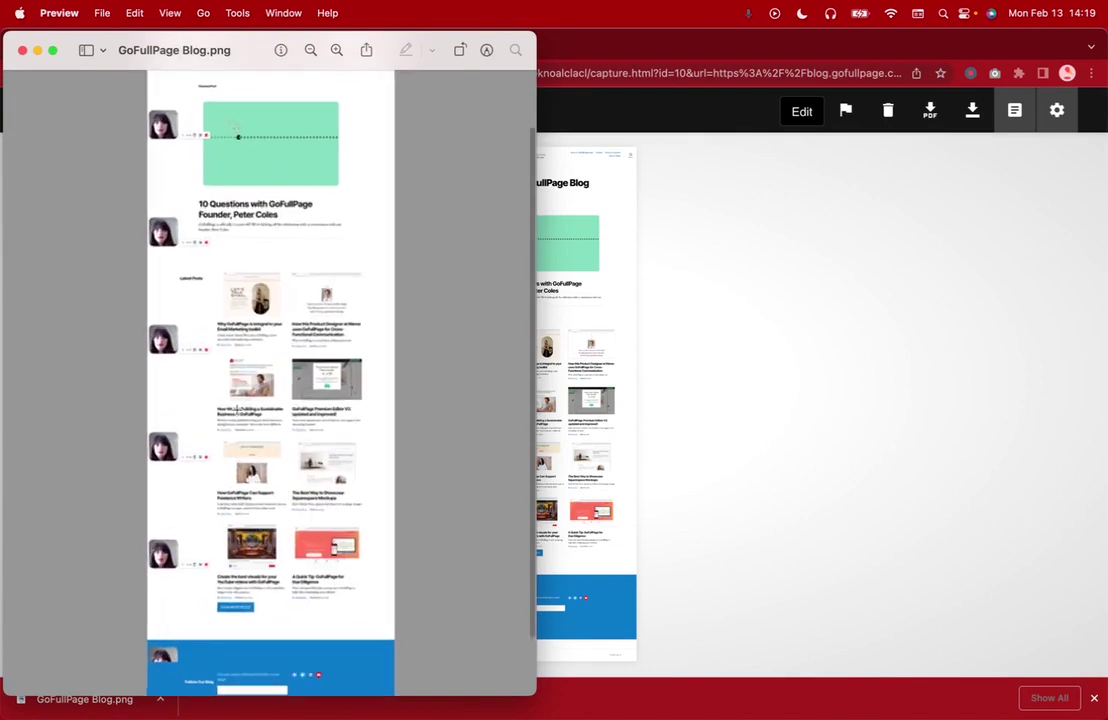
scroll(237, 410, up, 5)
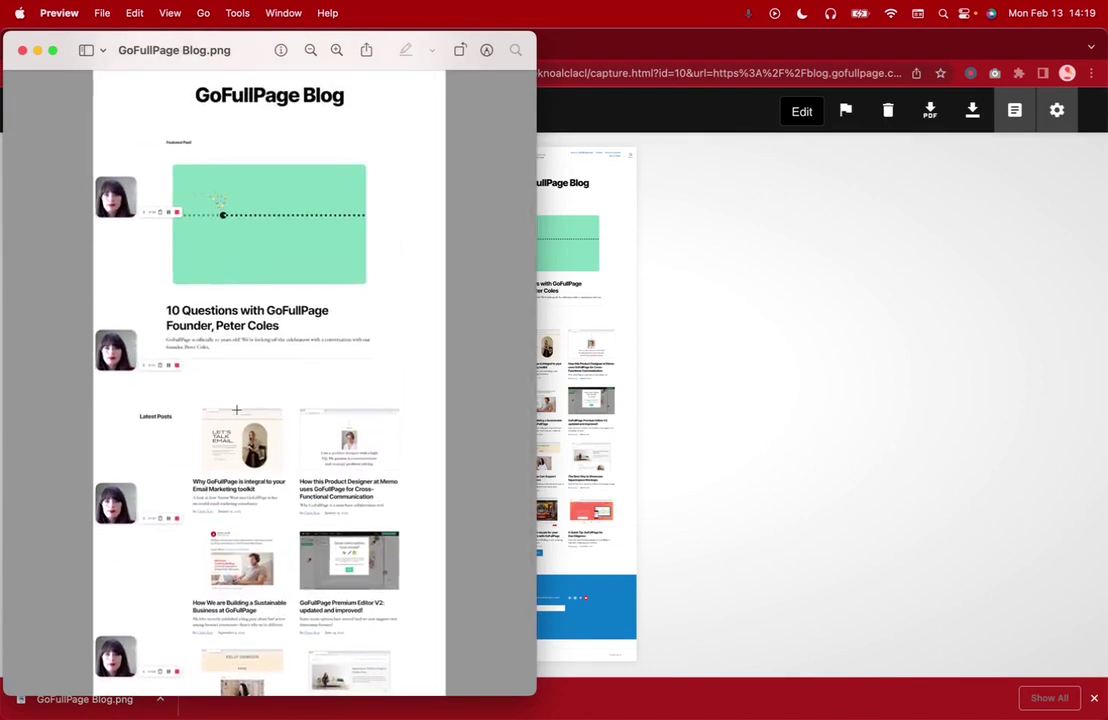
click(22, 50)
click(1094, 698)
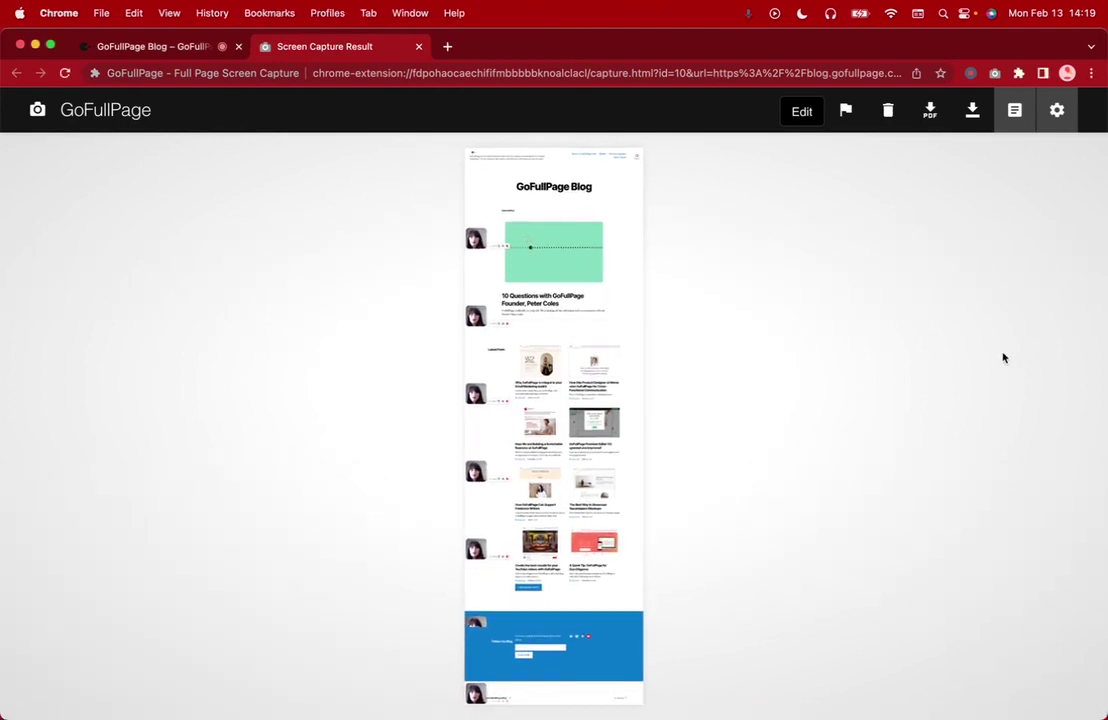
click(1015, 113)
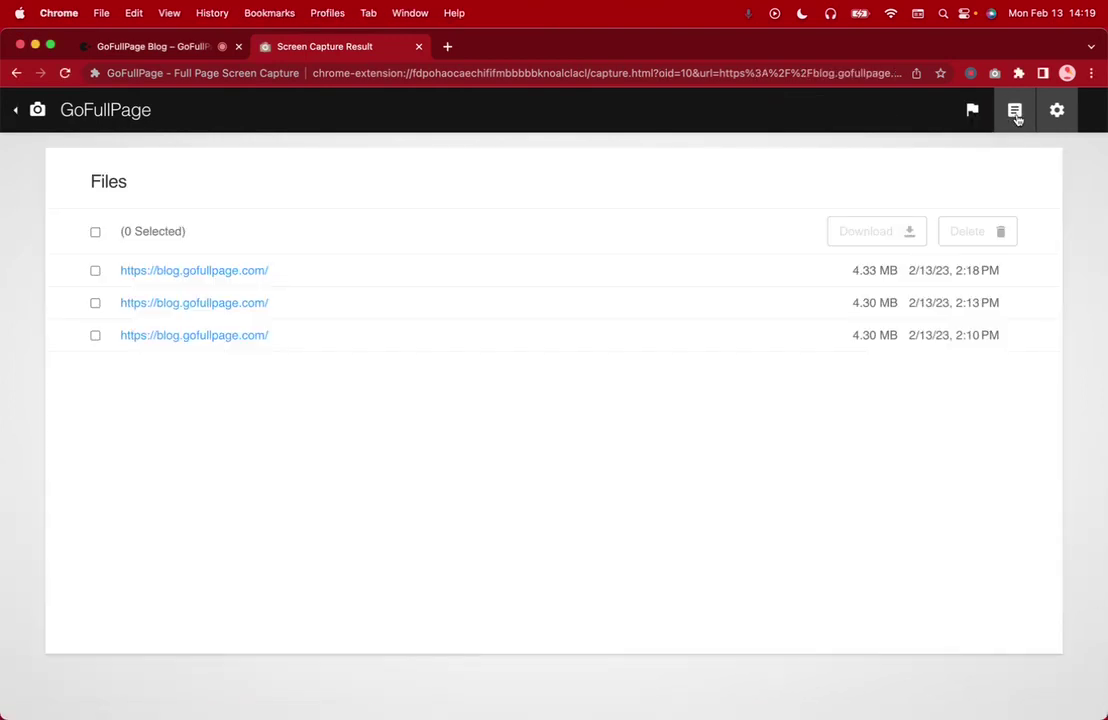
click(95, 303)
click(95, 335)
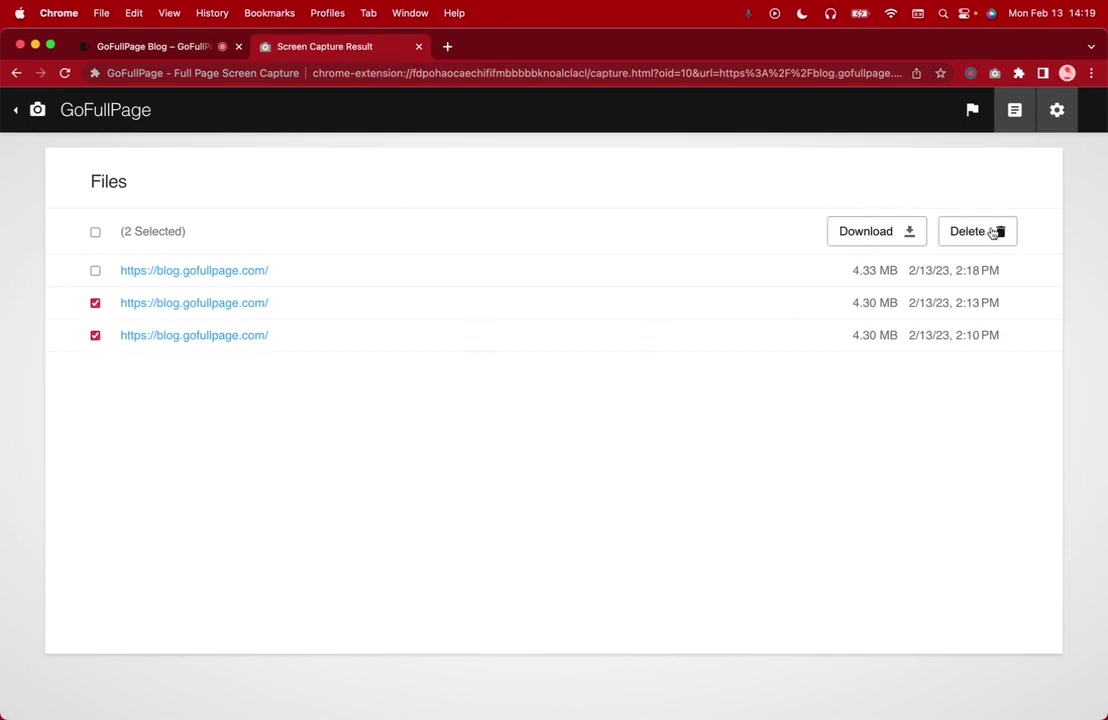
click(135, 301)
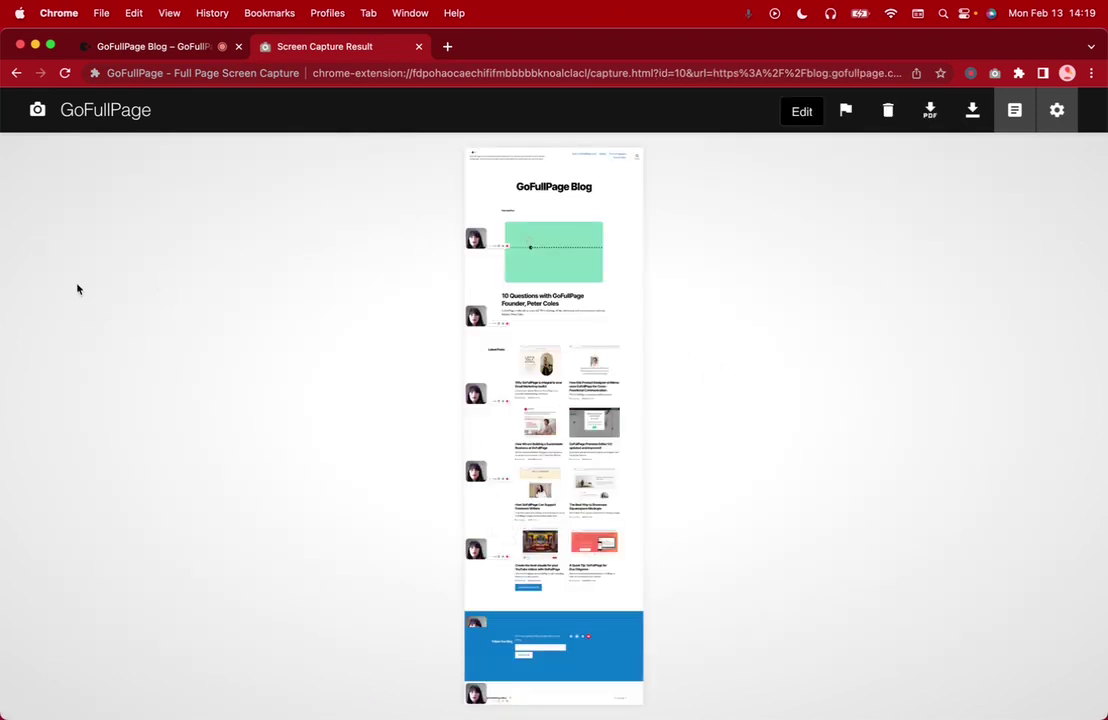
click(1057, 118)
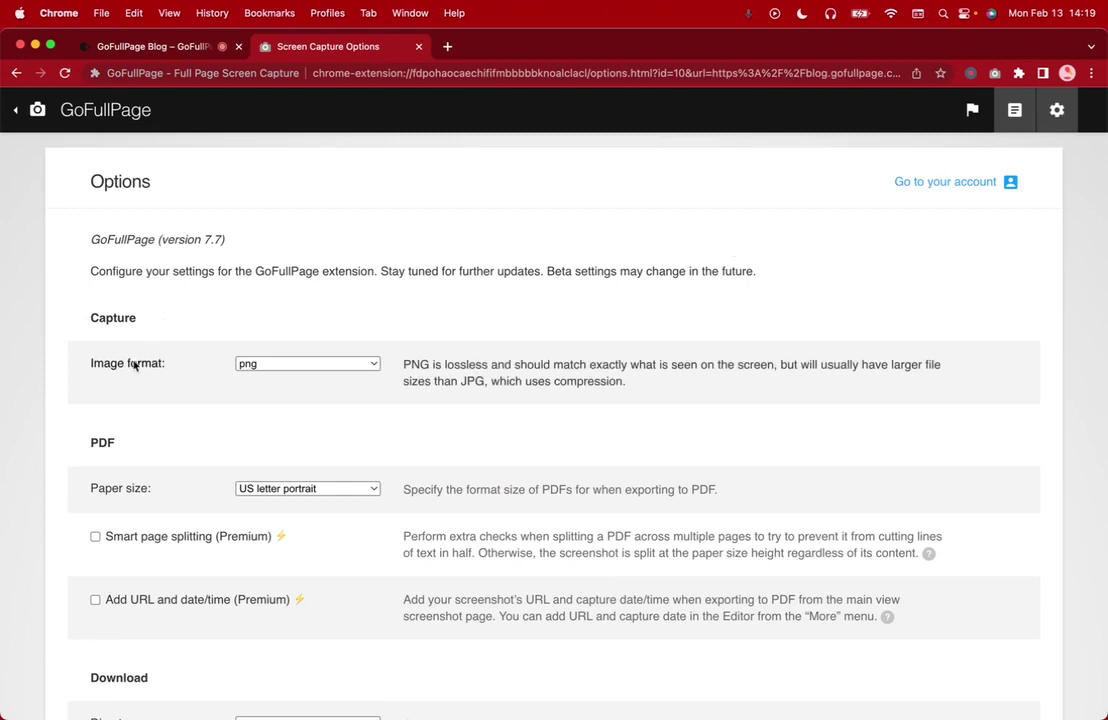
- Review the Image format and Paper size dropdowns, keeping png and US letter portrait
click(292, 363)
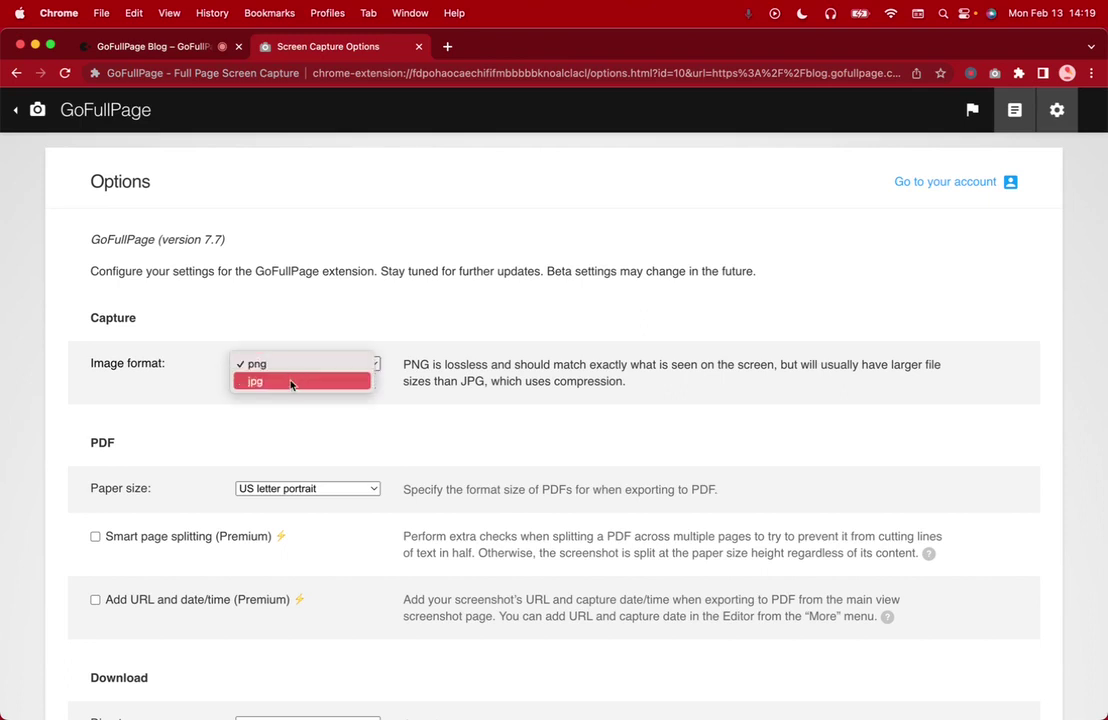
click(155, 391)
scroll(156, 389, down, 2)
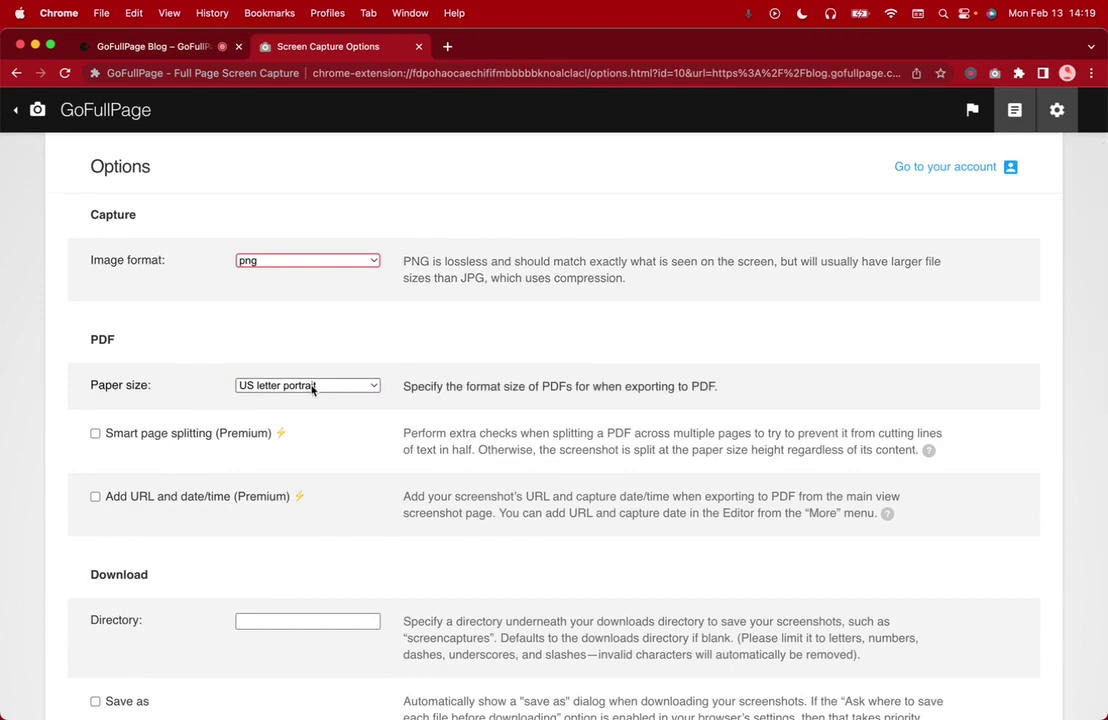
click(343, 388)
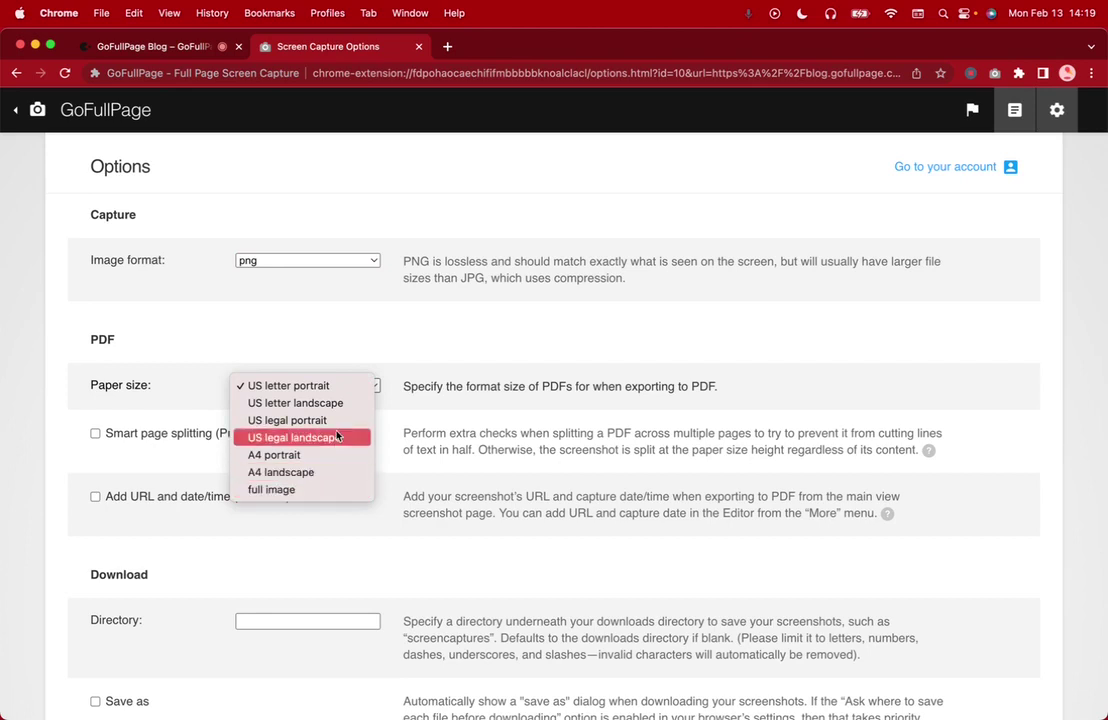
click(338, 326)
scroll(277, 431, down, 1)
scroll(277, 431, down, 1)
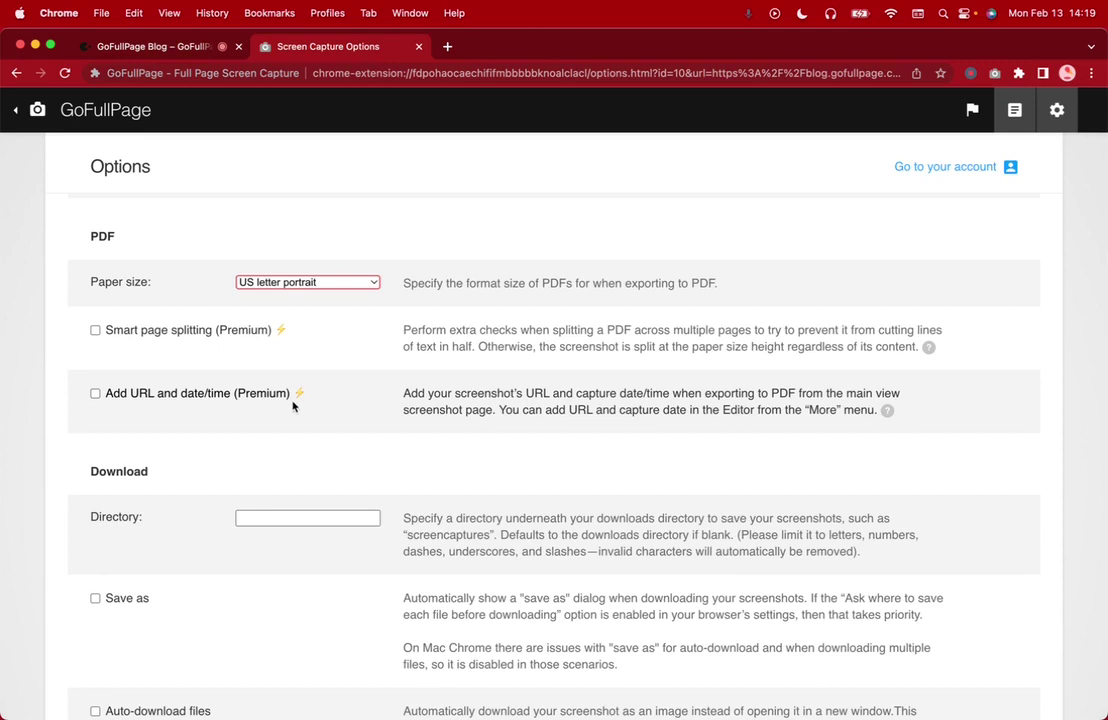
scroll(293, 405, down, 3)
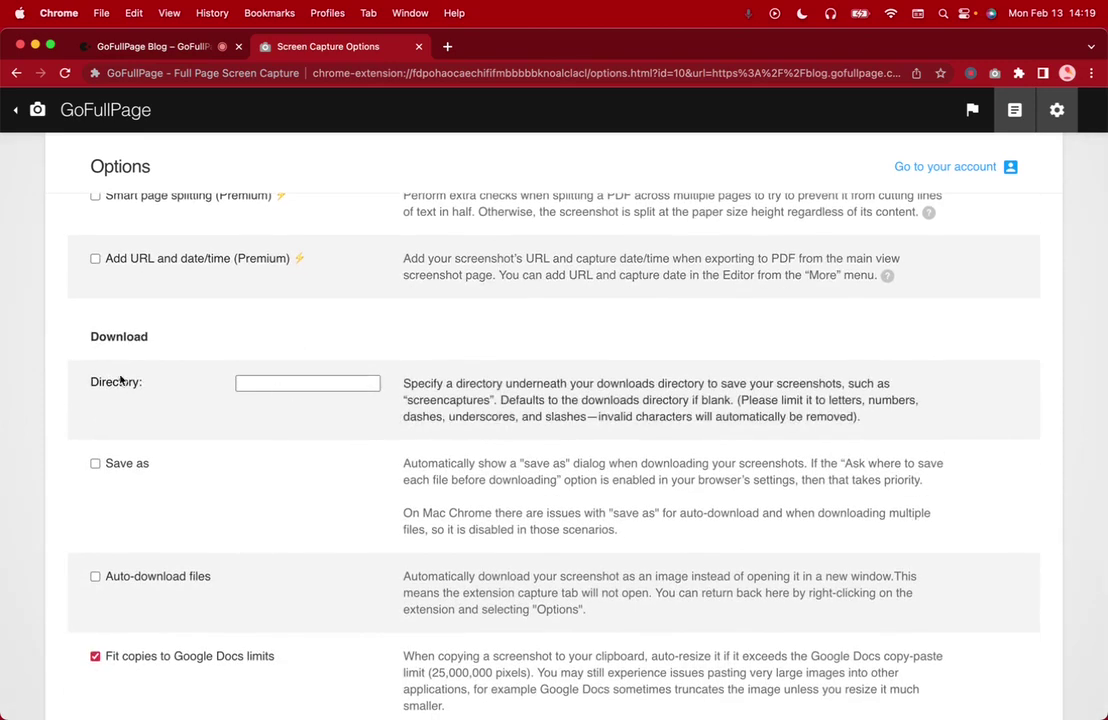
- Scroll through the Download settings, highlight part of the Save as text, and expand Permissions
scroll(124, 397, down, 2)
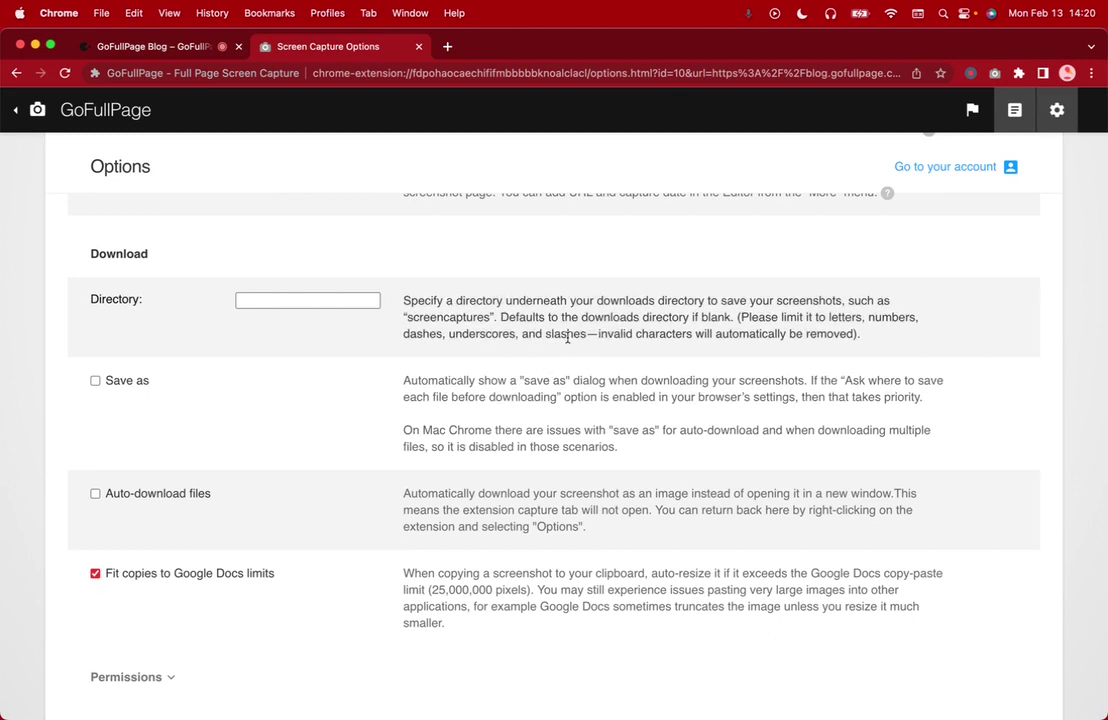
click(310, 300)
scroll(425, 410, down, 3)
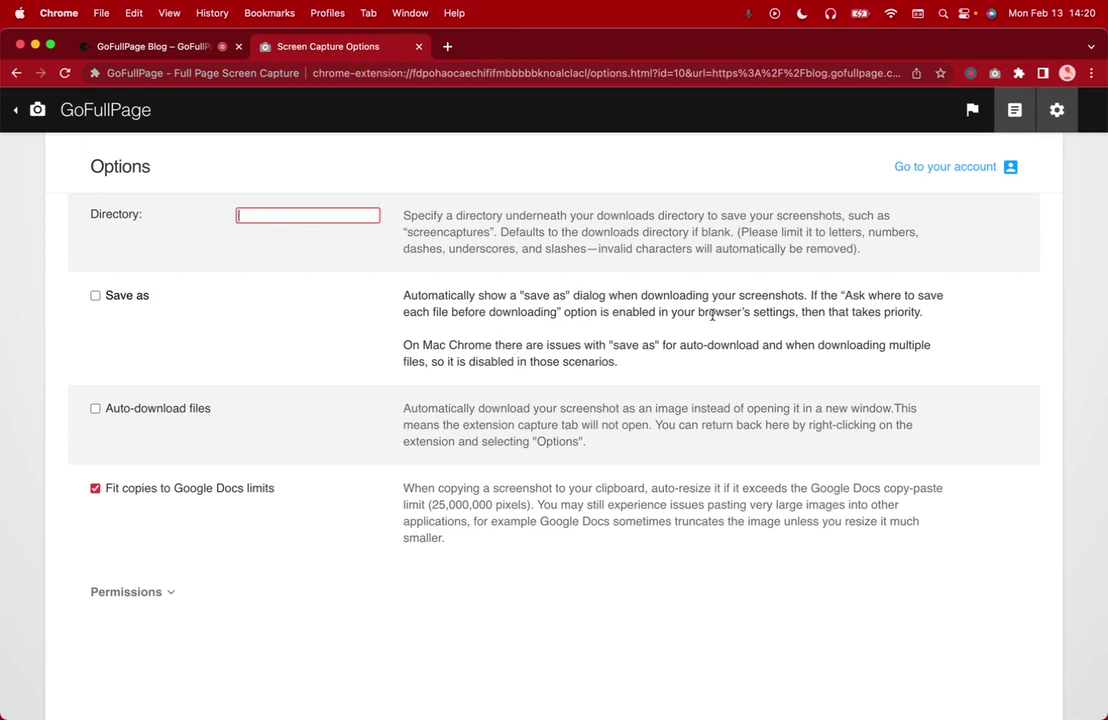
drag(875, 312, 770, 292)
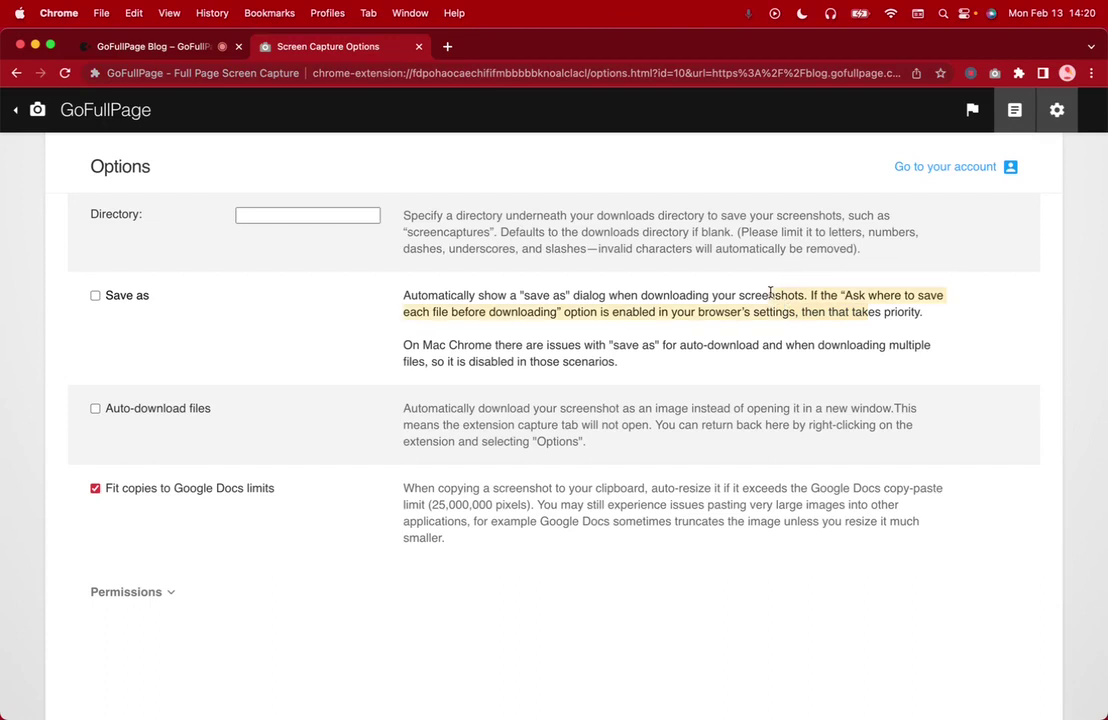
click(346, 316)
scroll(494, 358, down, 2)
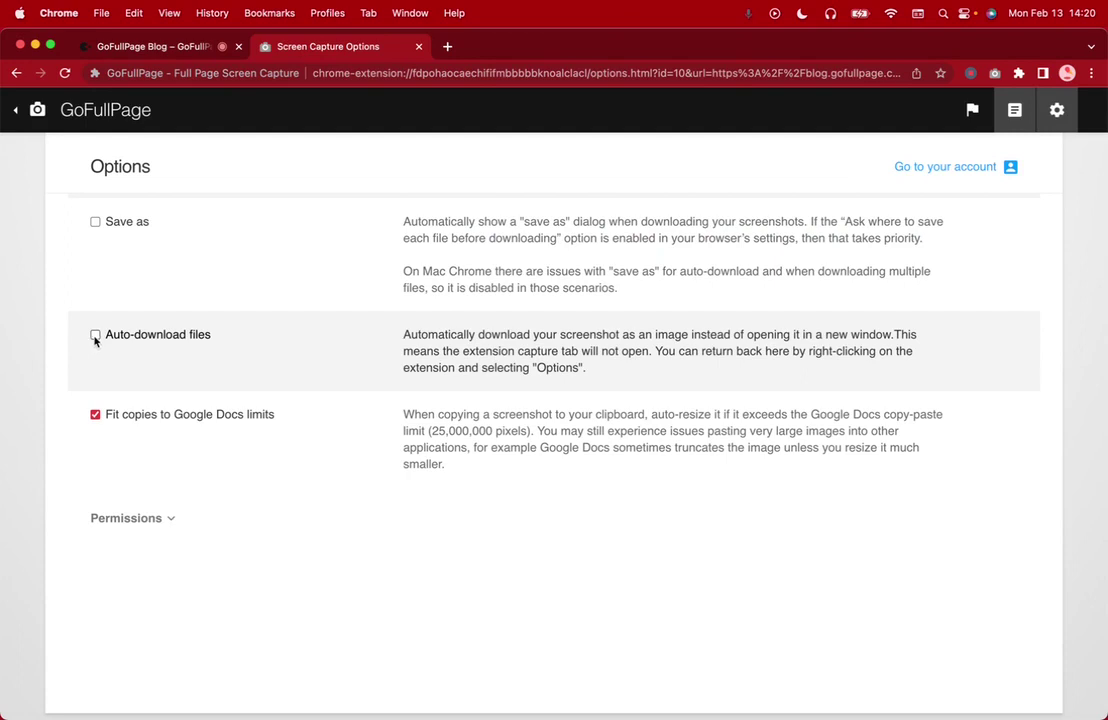
scroll(95, 340, down, 1)
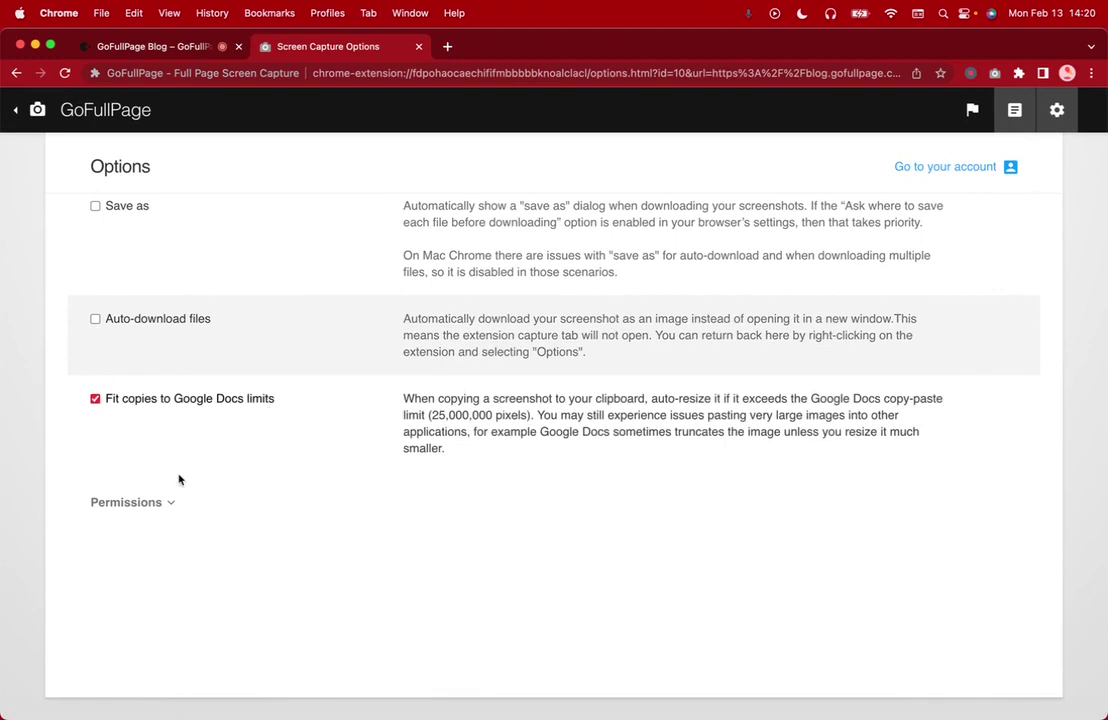
click(161, 504)
scroll(339, 616, down, 2)
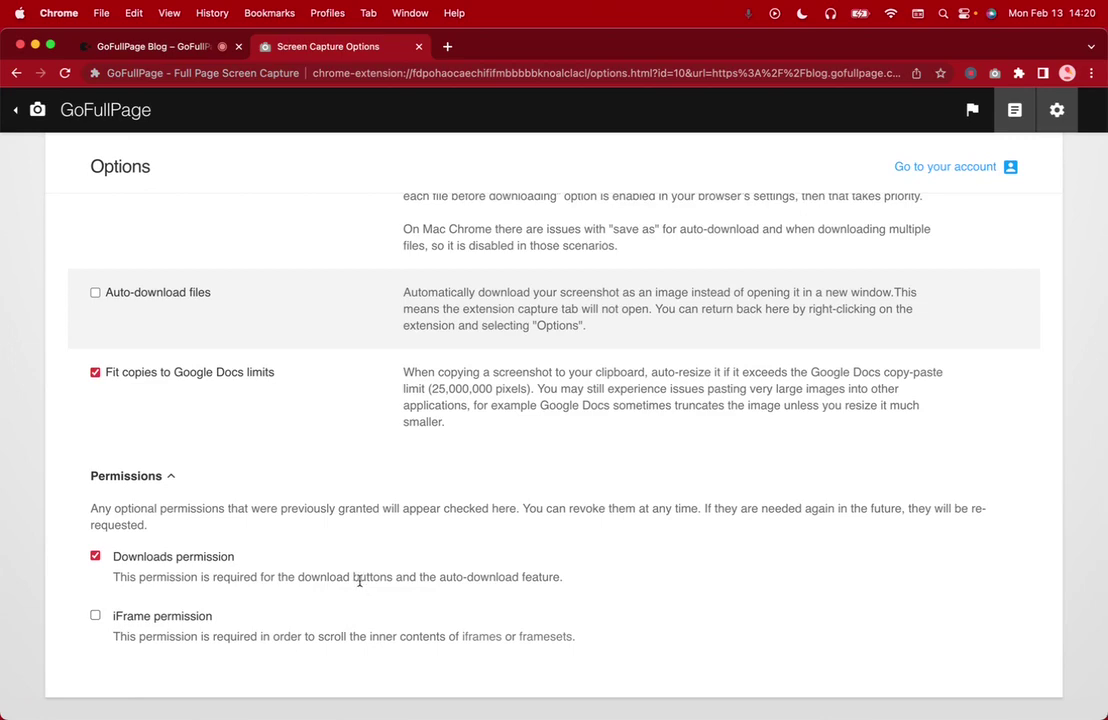
- Scroll back up the Options page and switch to the GoFullPage Blog tab
scroll(178, 267, up, 5)
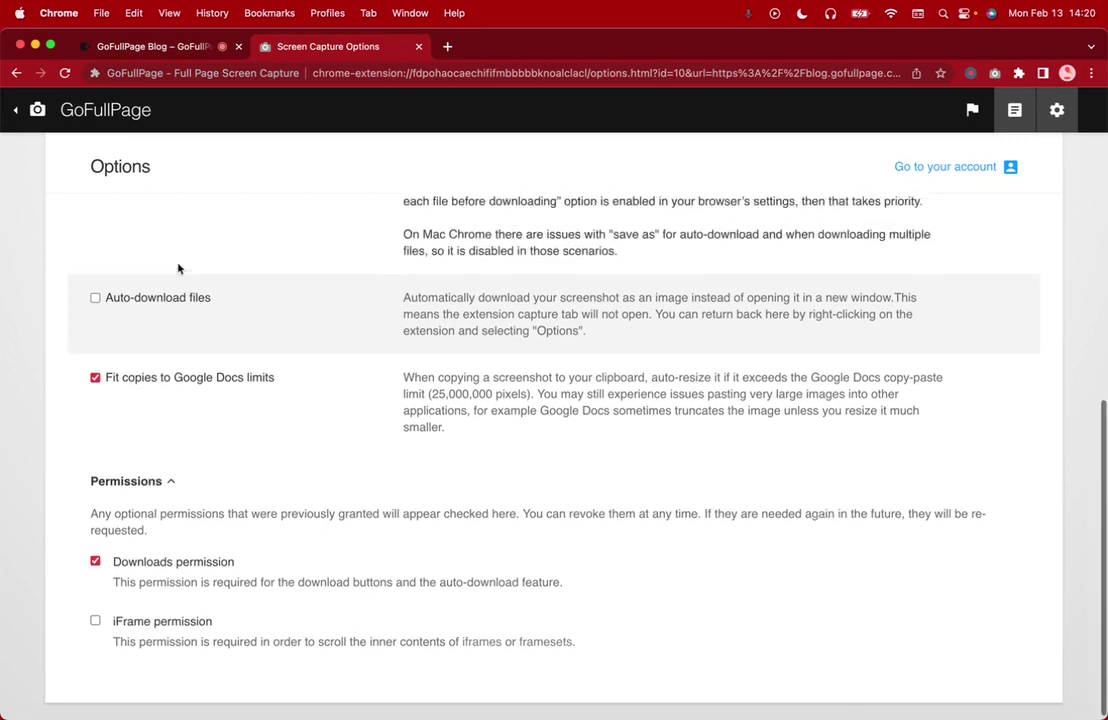
click(200, 46)
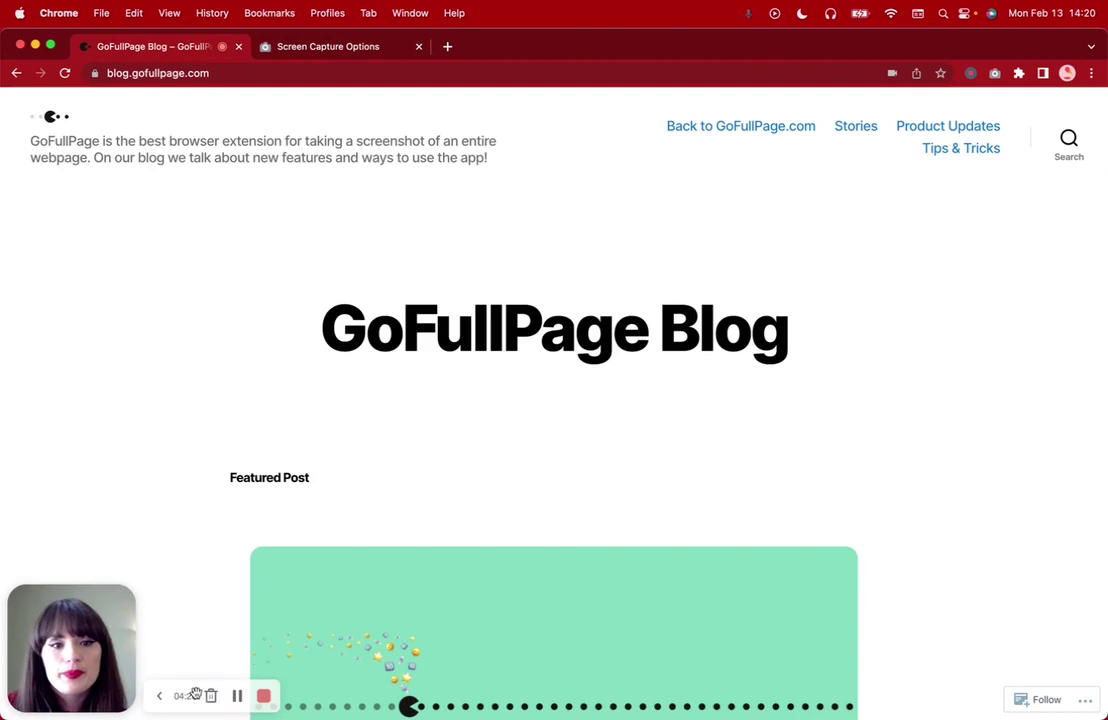
click(237, 696)
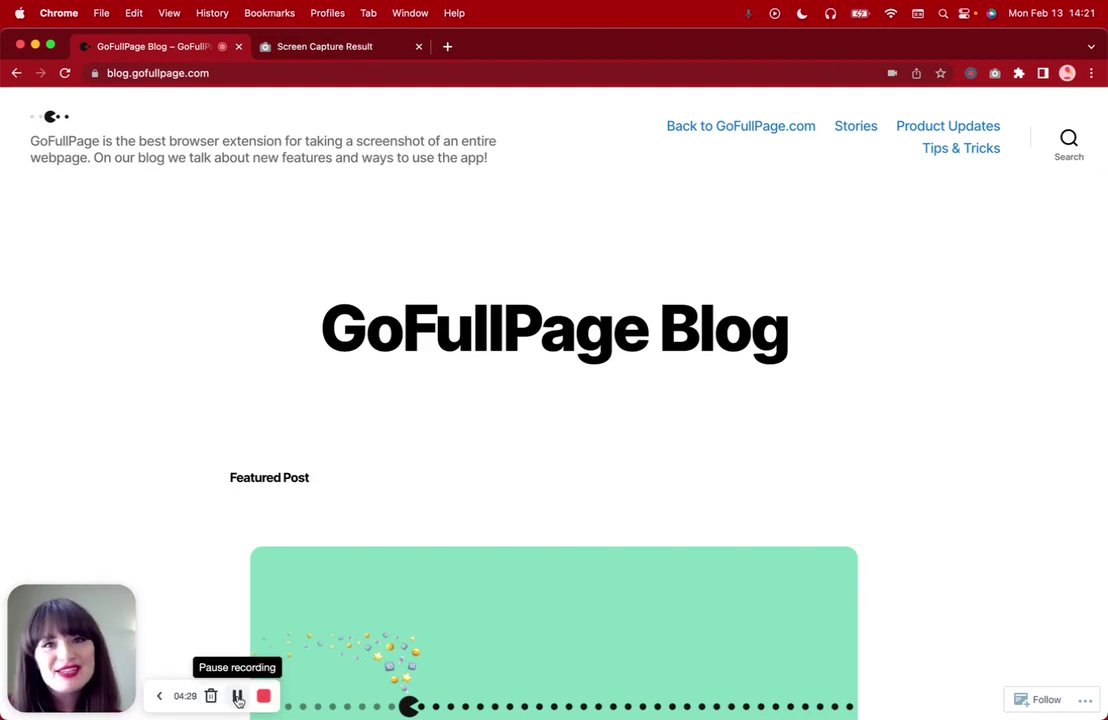